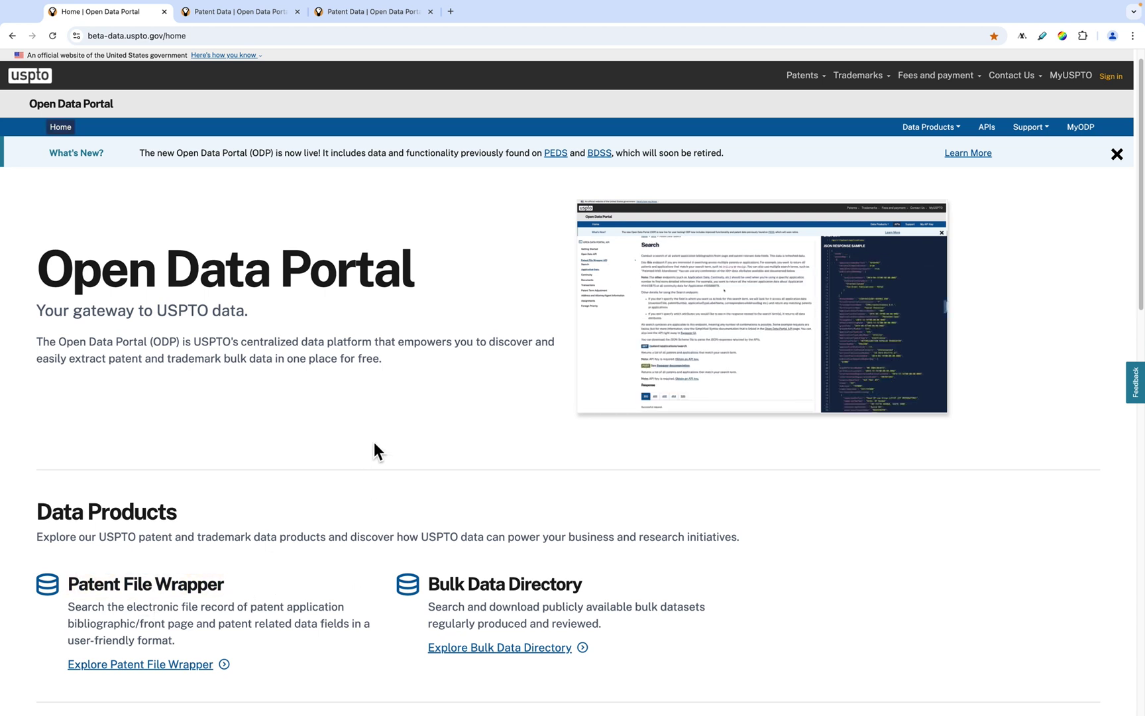
Step: Choose Explore Patent File Wrapper from Data Products to list 11,923,575 application records
click(932, 127)
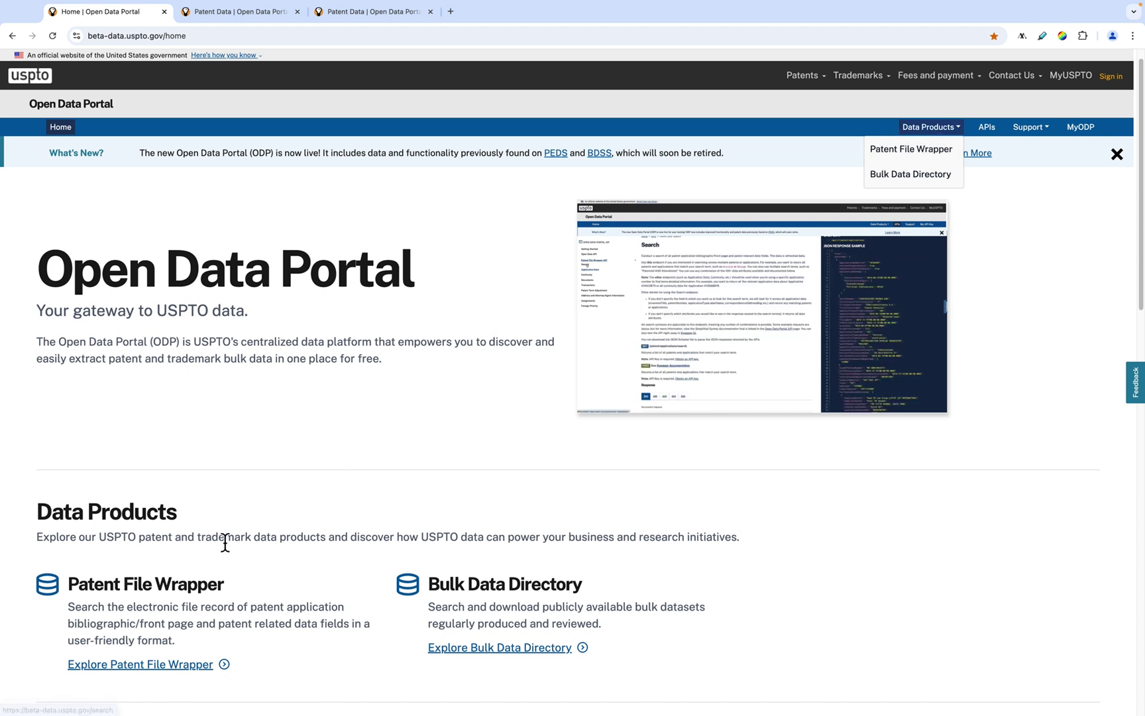
click(168, 671)
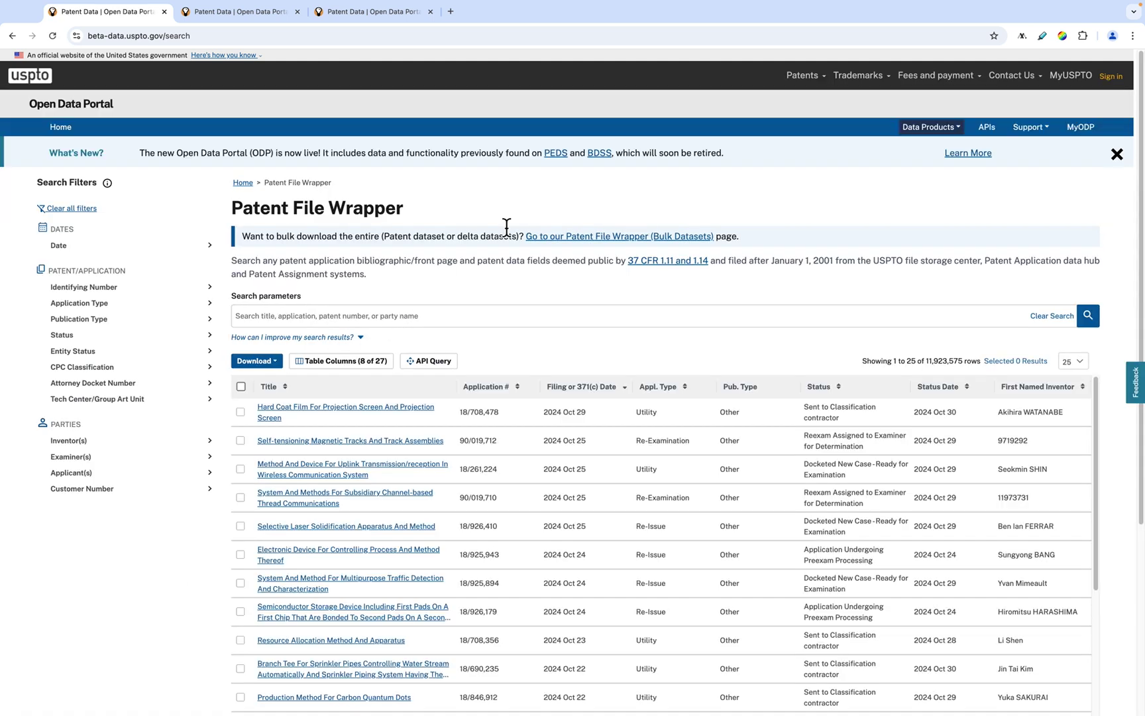
drag(777, 233, 296, 236)
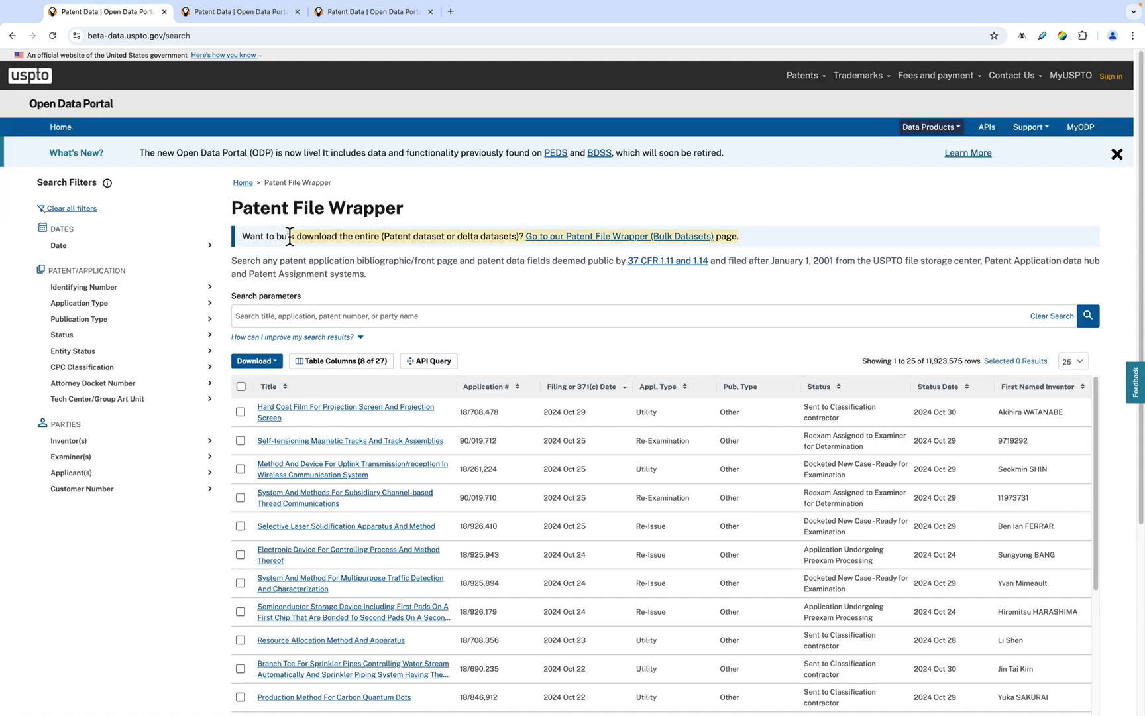
click(370, 236)
click(266, 15)
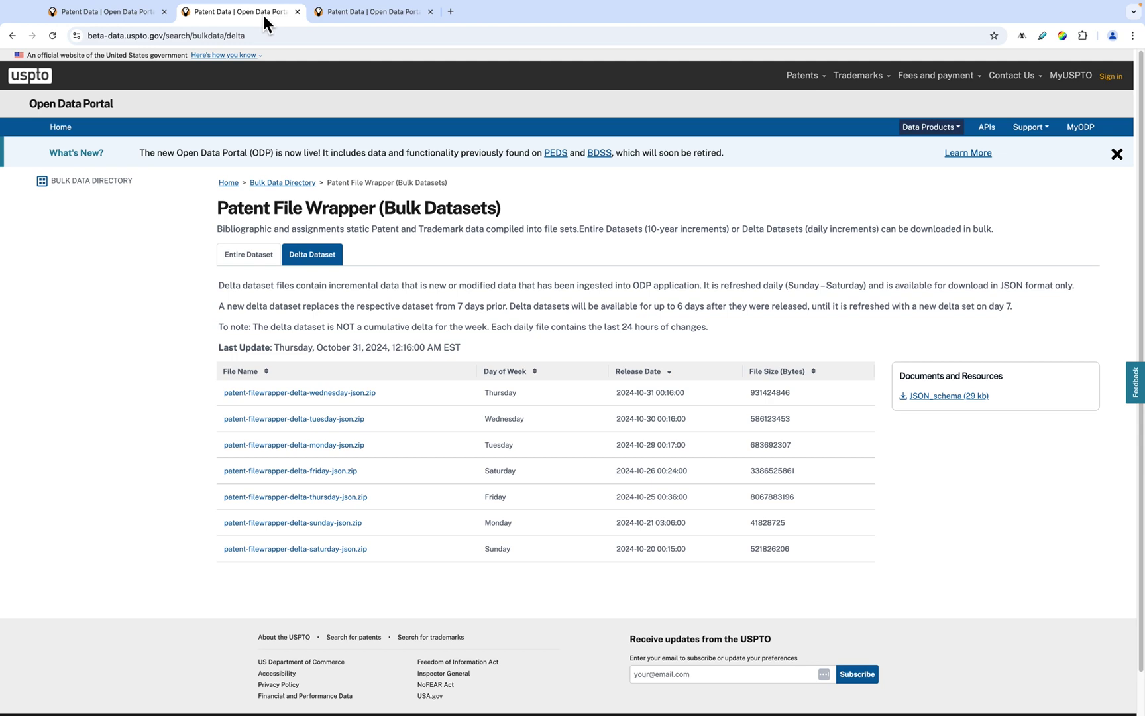
click(246, 258)
click(317, 260)
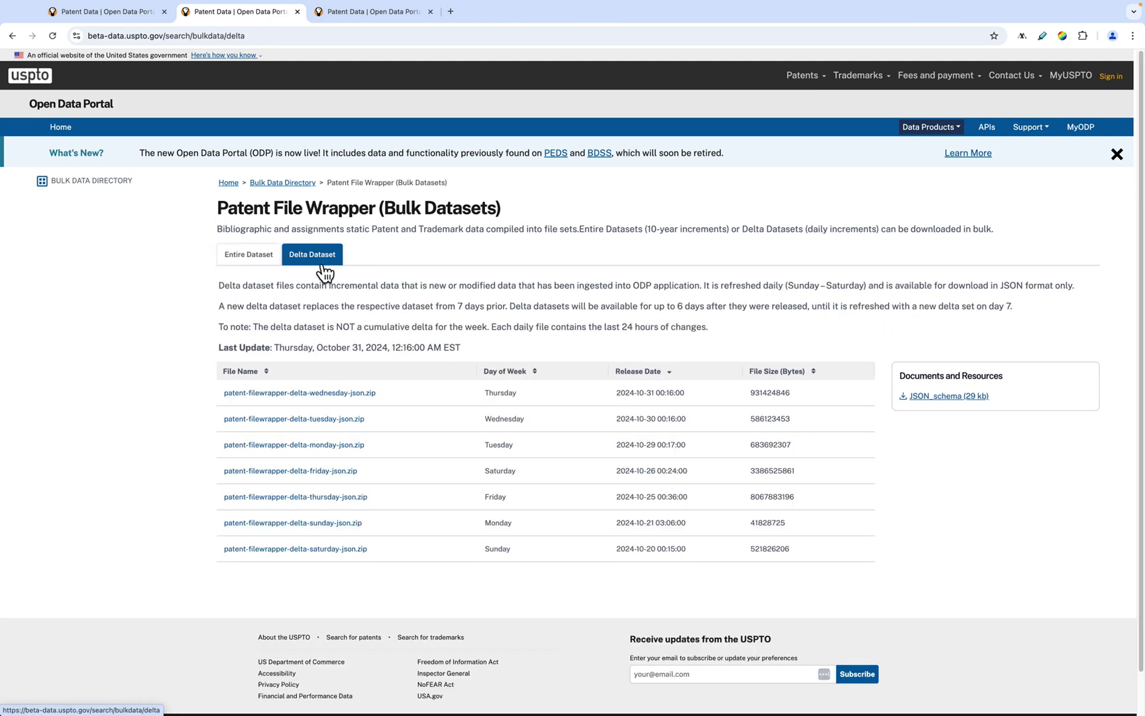
click(261, 261)
click(321, 264)
click(116, 17)
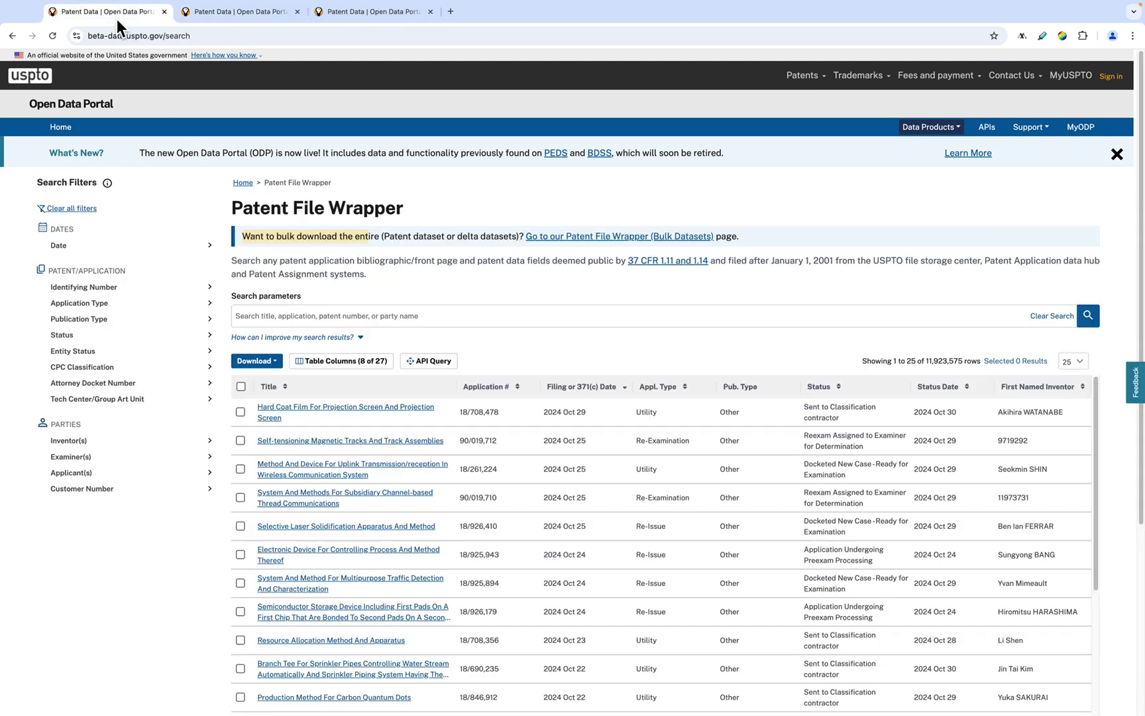
click(276, 317)
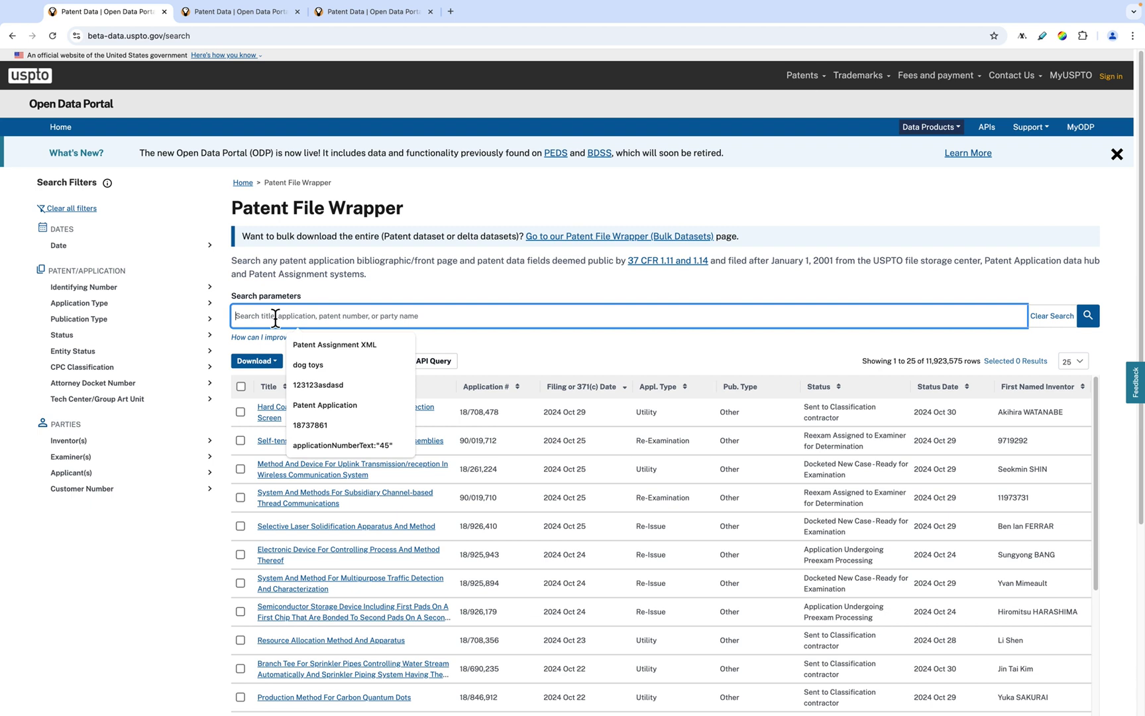
click(366, 295)
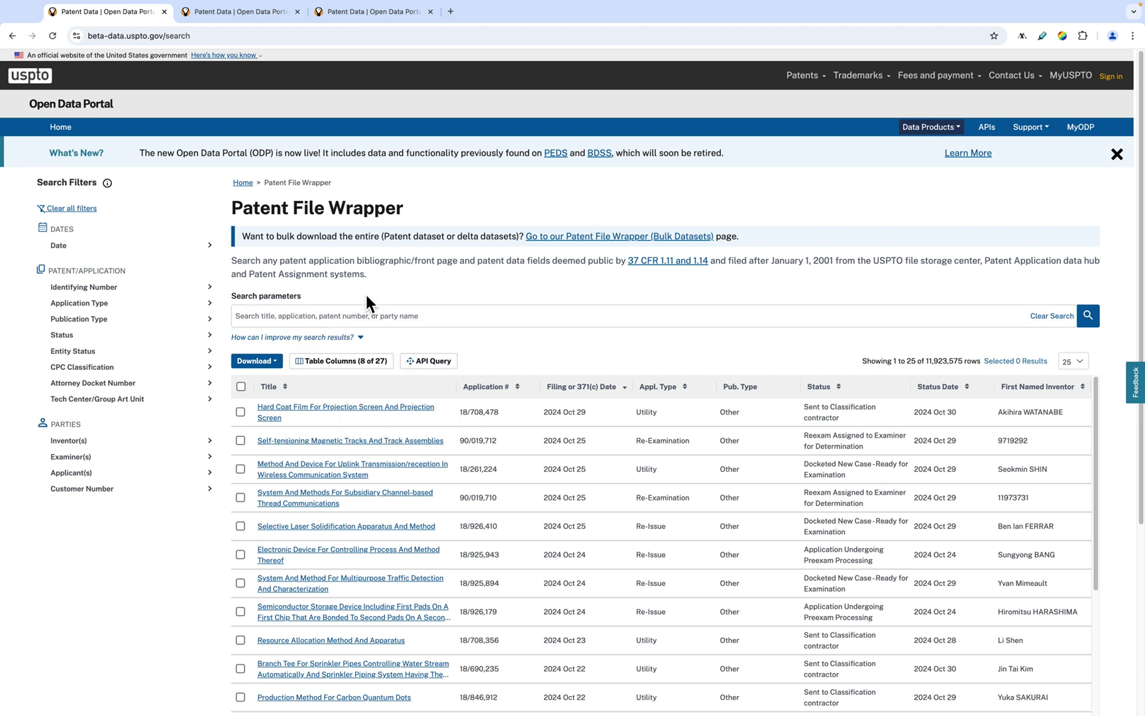
drag(365, 294, 234, 301)
click(507, 321)
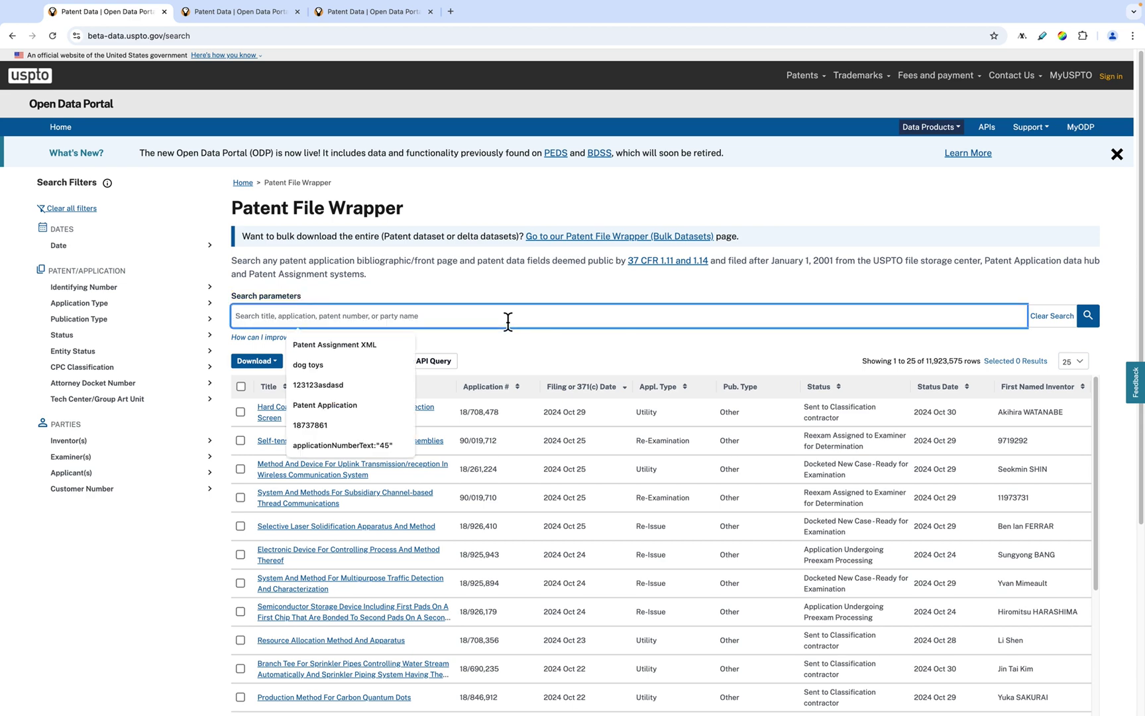
Step: Search for 'toy dogs' and scroll through the 17,374 matching applications
text(toy dogs)
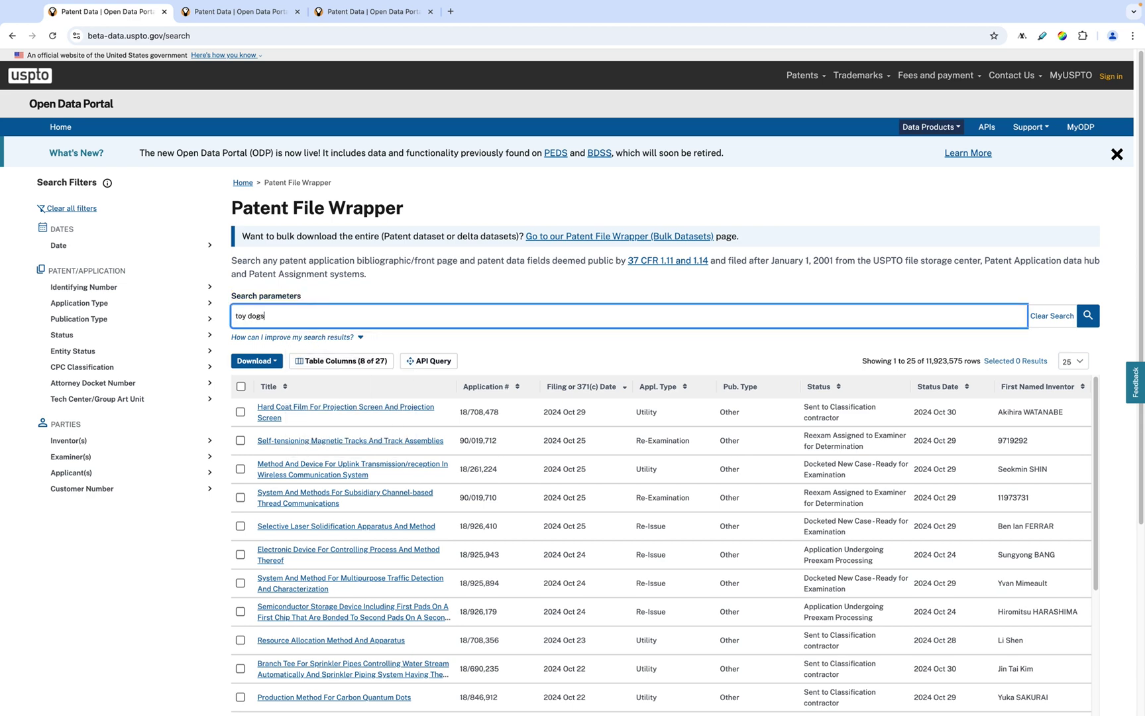
key(Return)
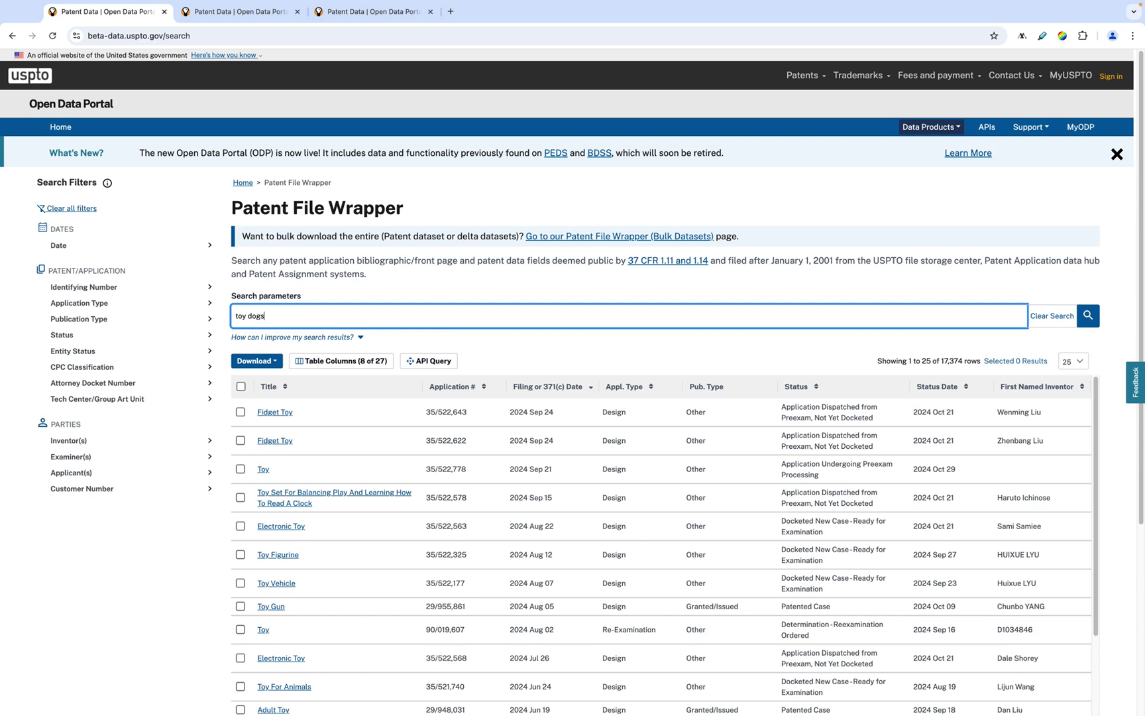
scroll(257, 420, down, 3)
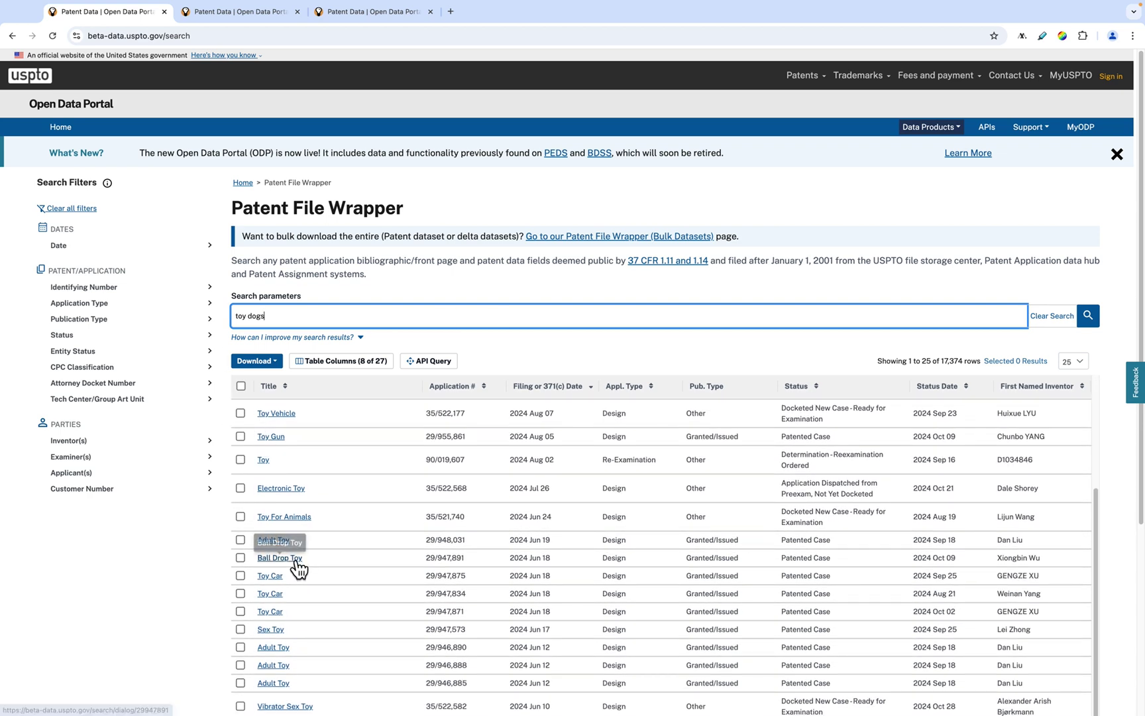
scroll(297, 564, up, 3)
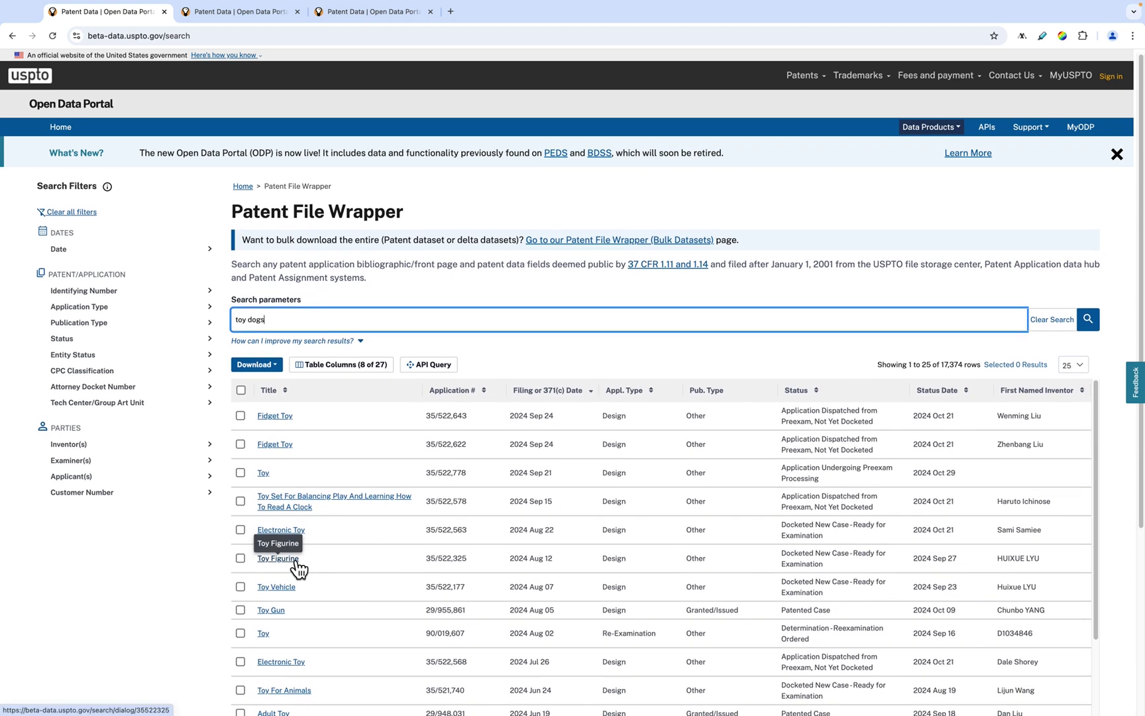
scroll(297, 567, down, 1)
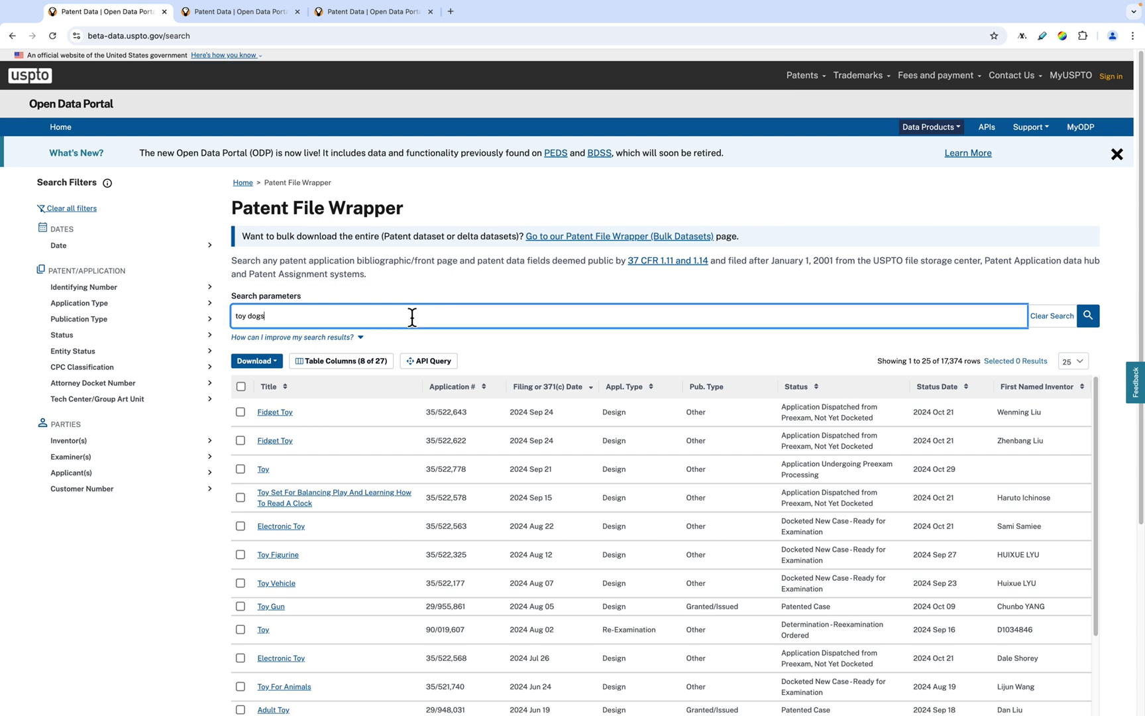
Step: Read the tips on fielded, date-range, Boolean and wildcard searches, then close them
click(325, 344)
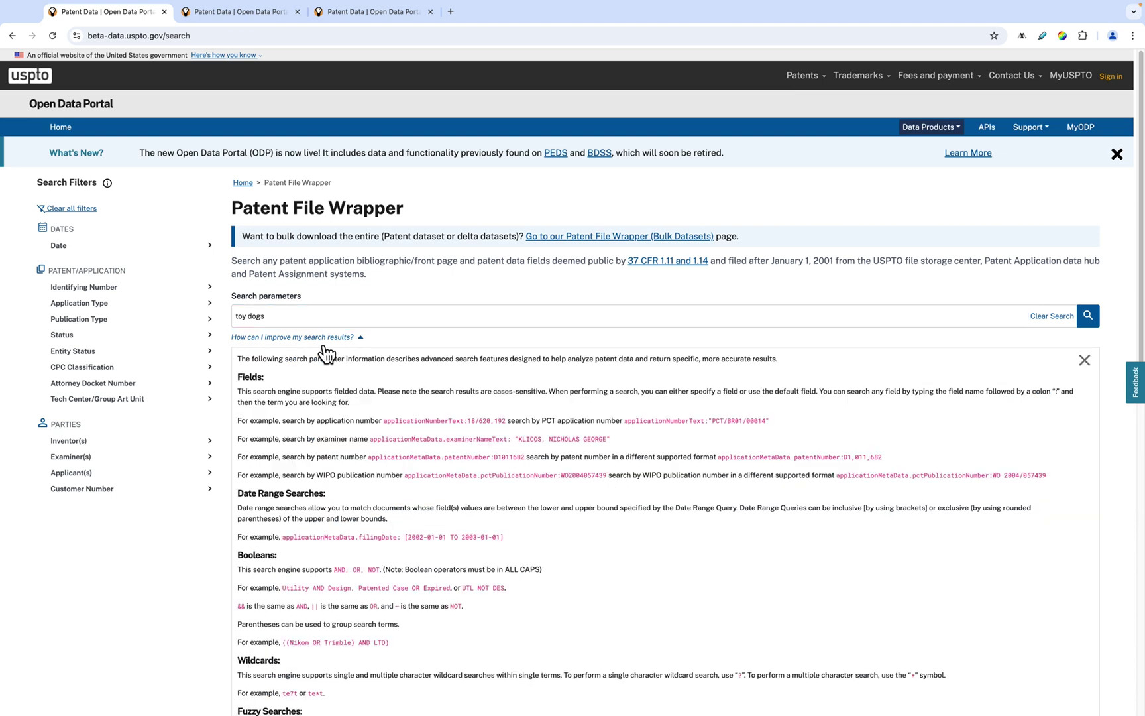
scroll(315, 374, down, 2)
scroll(316, 375, up, 2)
scroll(315, 371, down, 1)
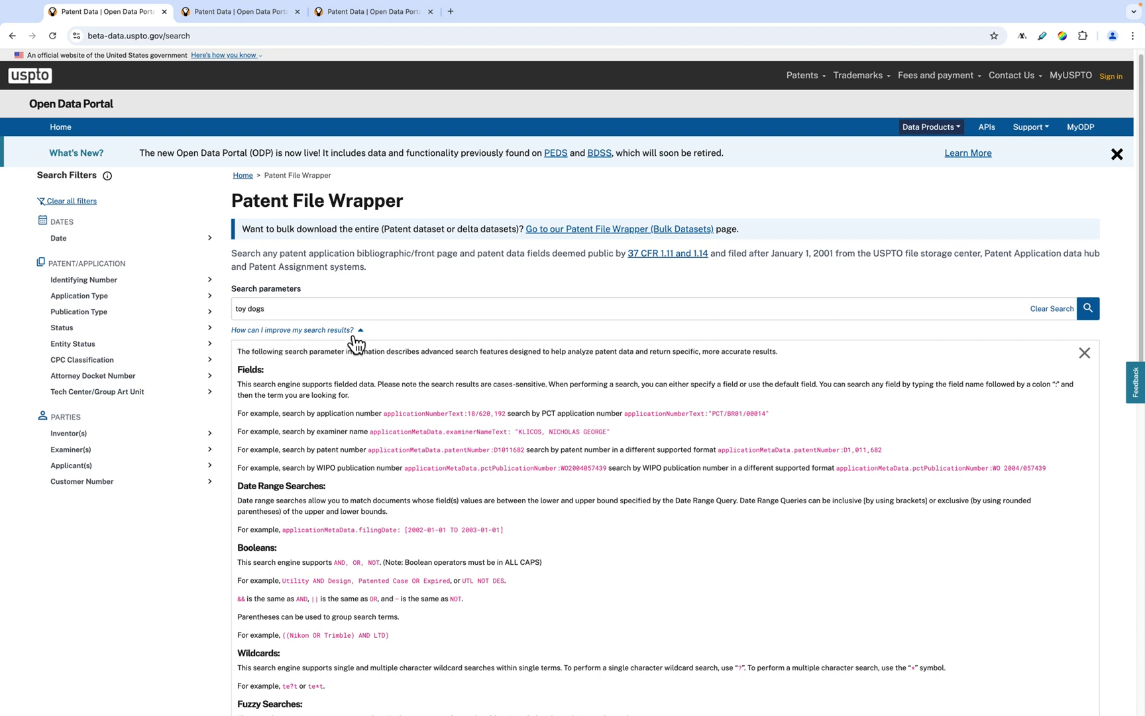
click(1086, 357)
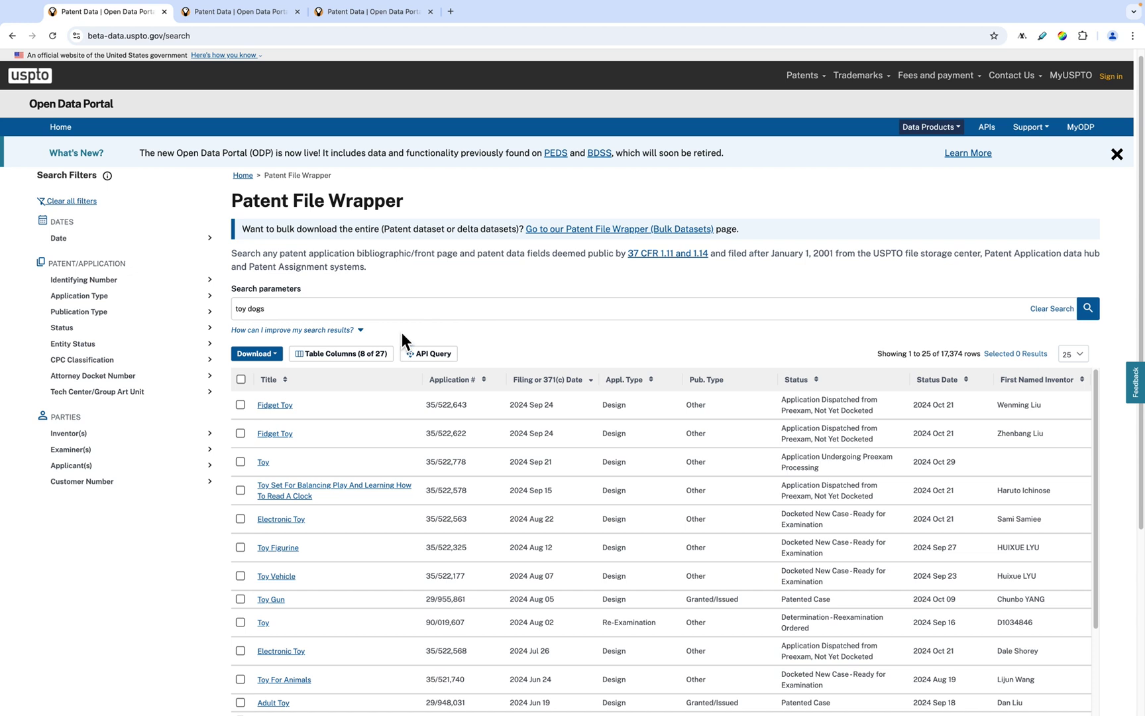
Step: Browse the Application Type and Tech Center/Art Unit filters, including the full art unit list
click(100, 297)
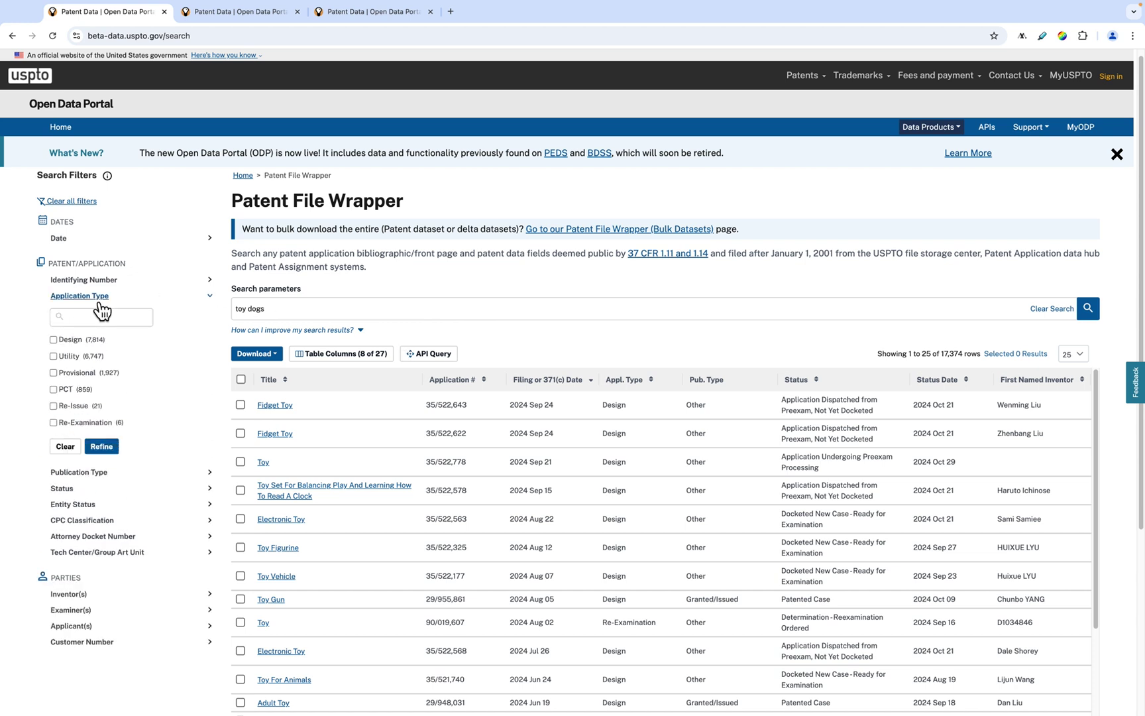
click(93, 553)
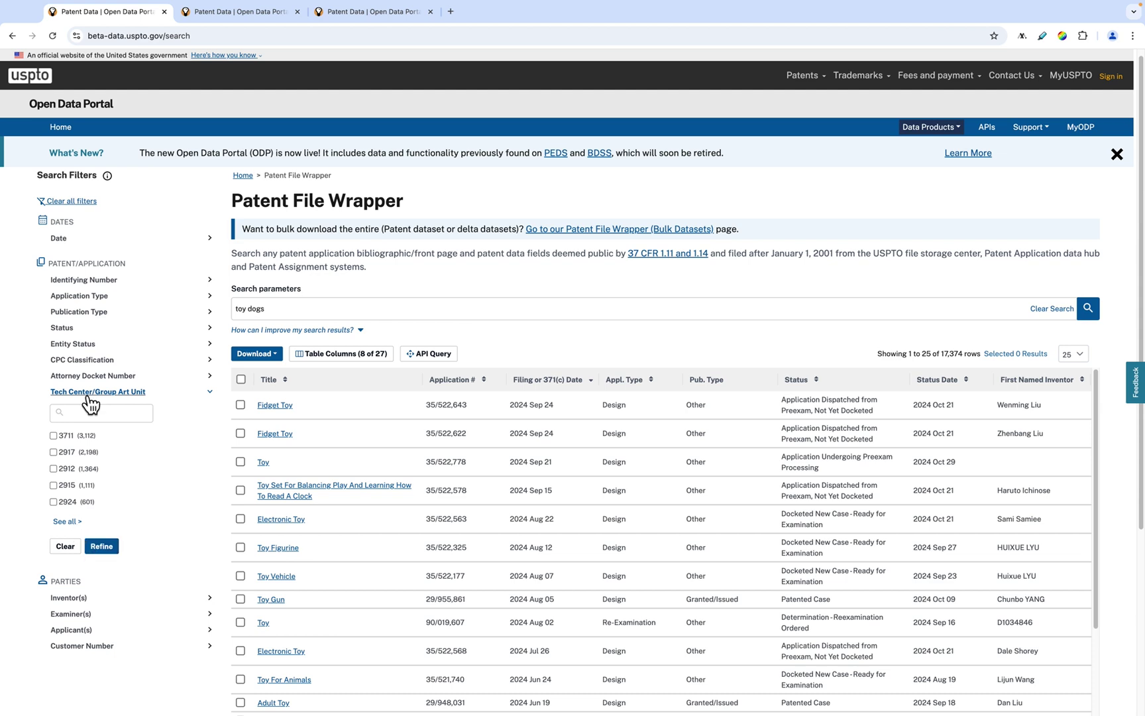
click(73, 523)
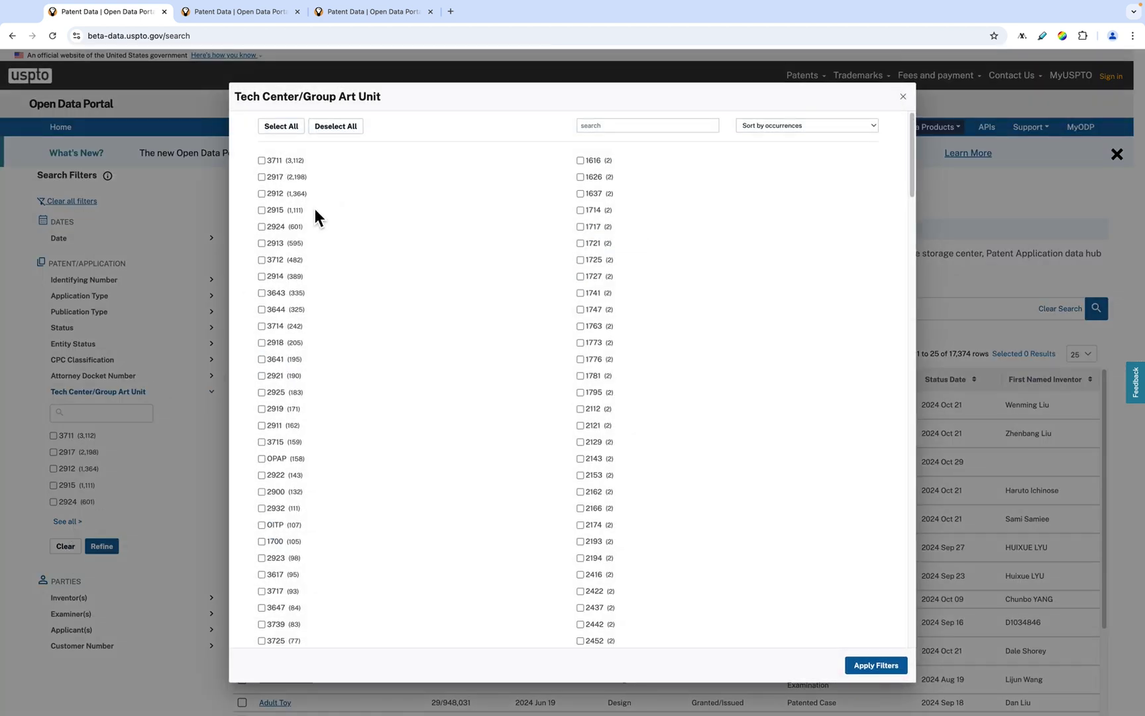
click(903, 97)
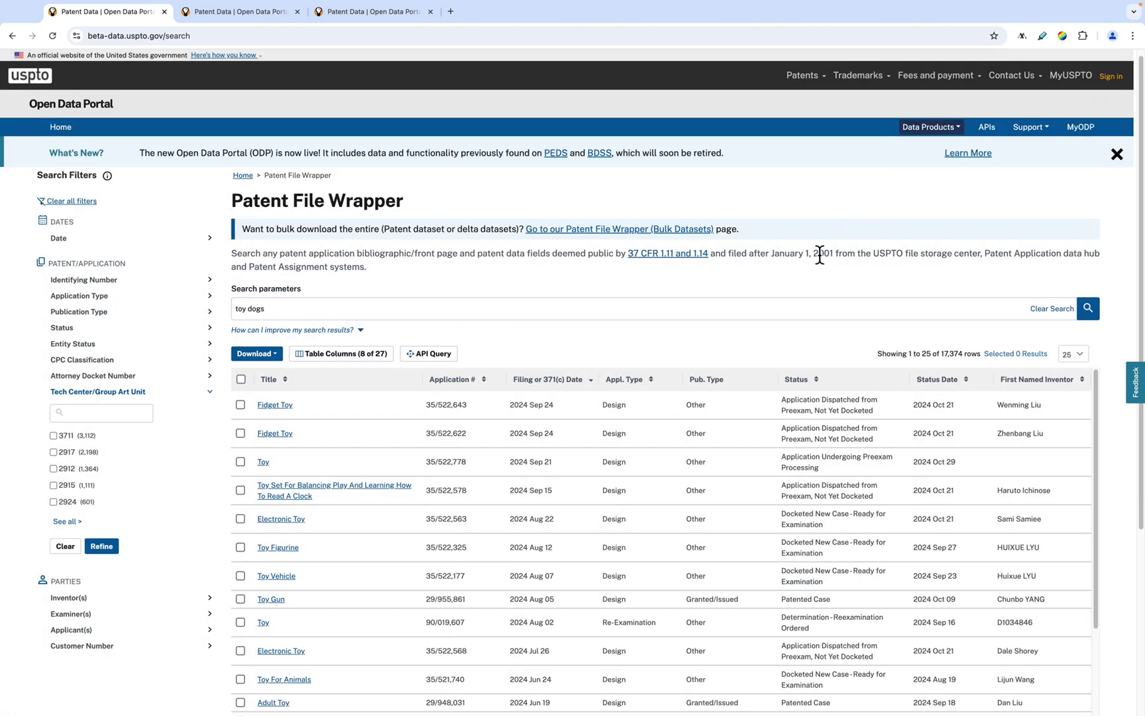
Step: Apply four status filters, drop Patented Case and Abandoned, then clear all filters
click(74, 329)
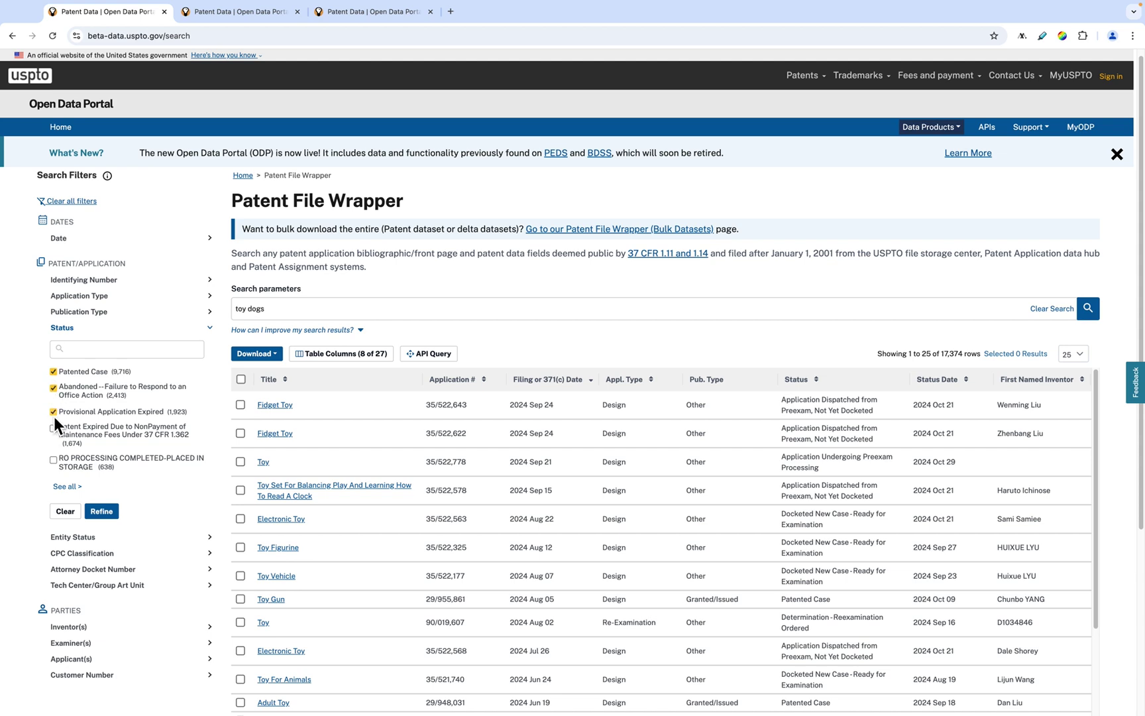
click(101, 511)
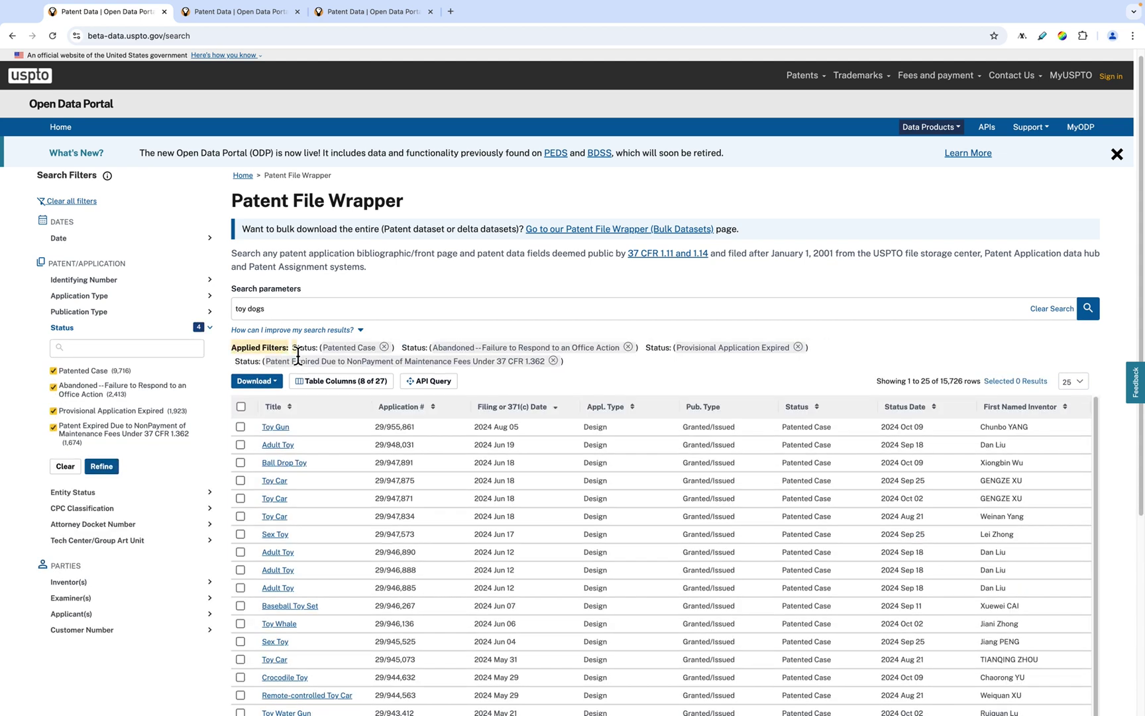
click(384, 347)
click(518, 347)
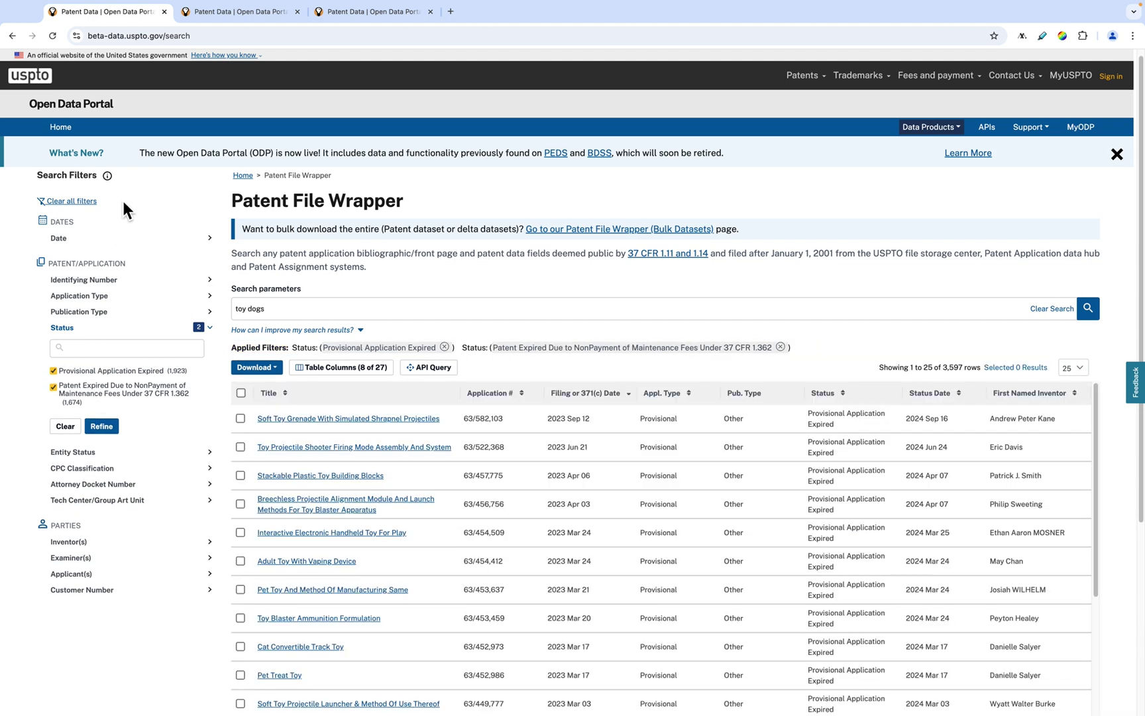
click(84, 205)
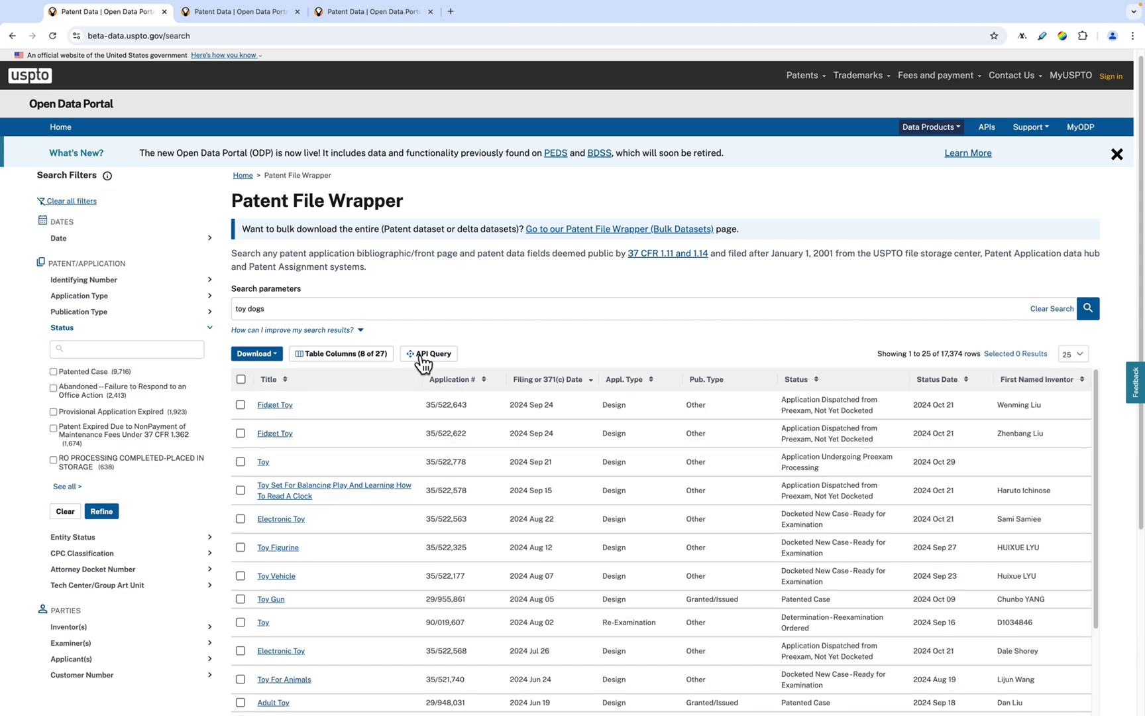
scroll(386, 332, up, 1)
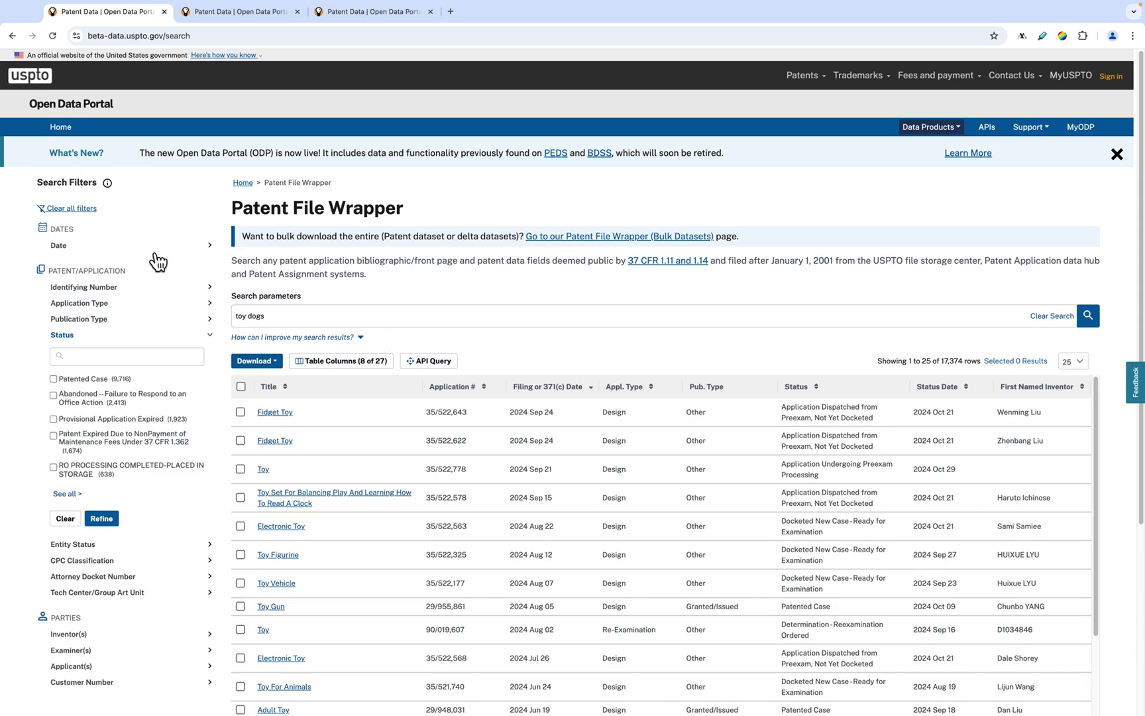
click(110, 184)
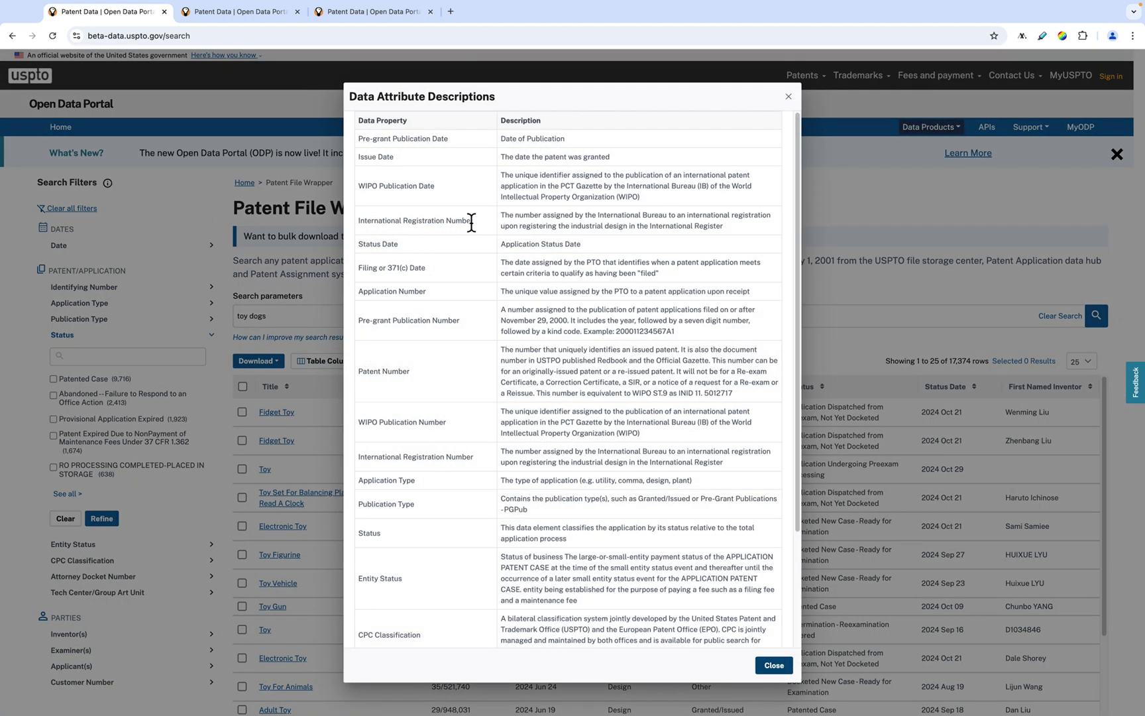
click(790, 671)
click(788, 669)
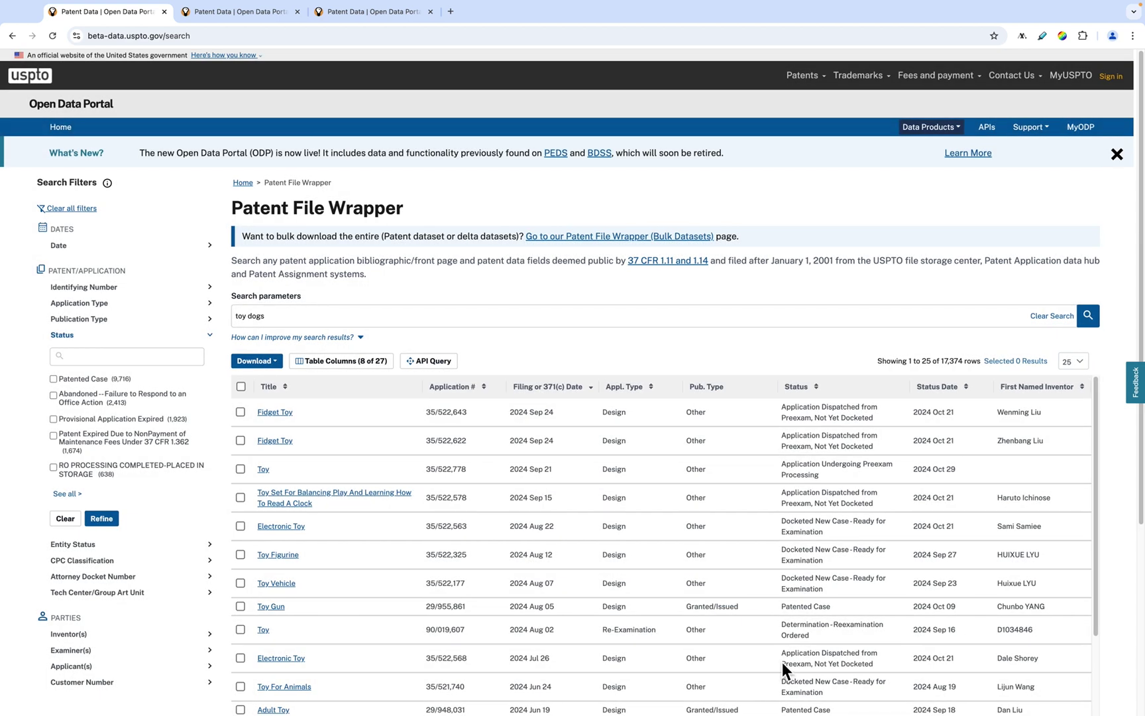
Step: Move the Application # column and bring up Table Columns (8 of 27)
scroll(437, 329, down, 3)
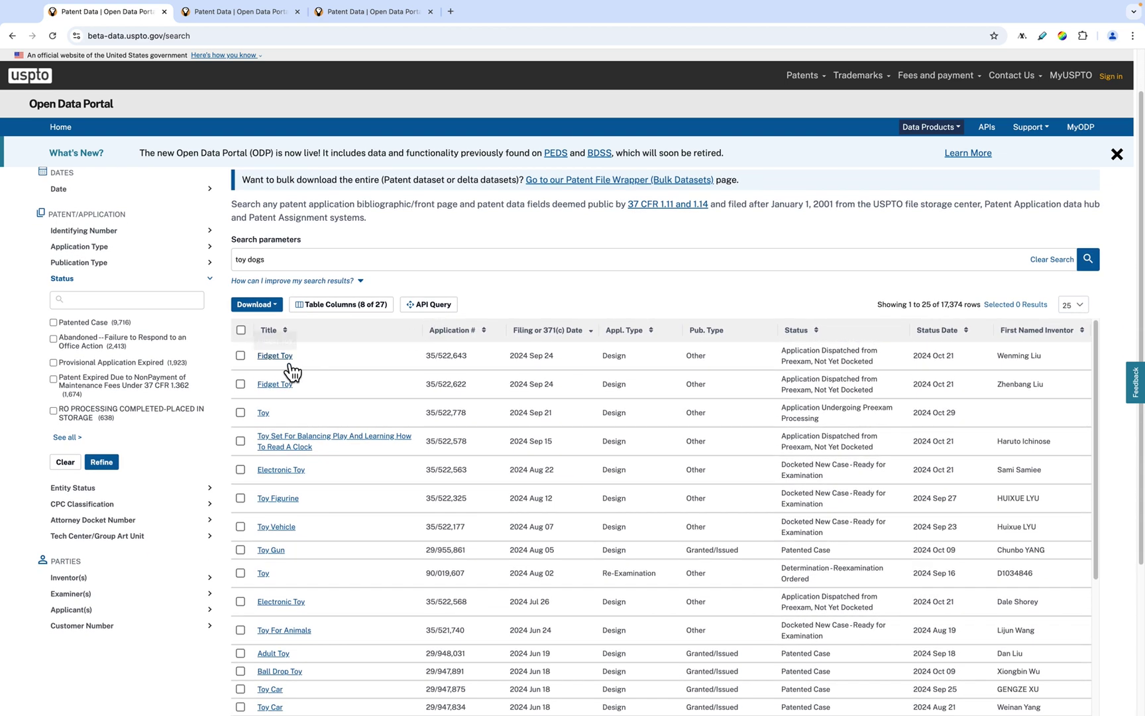
scroll(272, 405, up, 1)
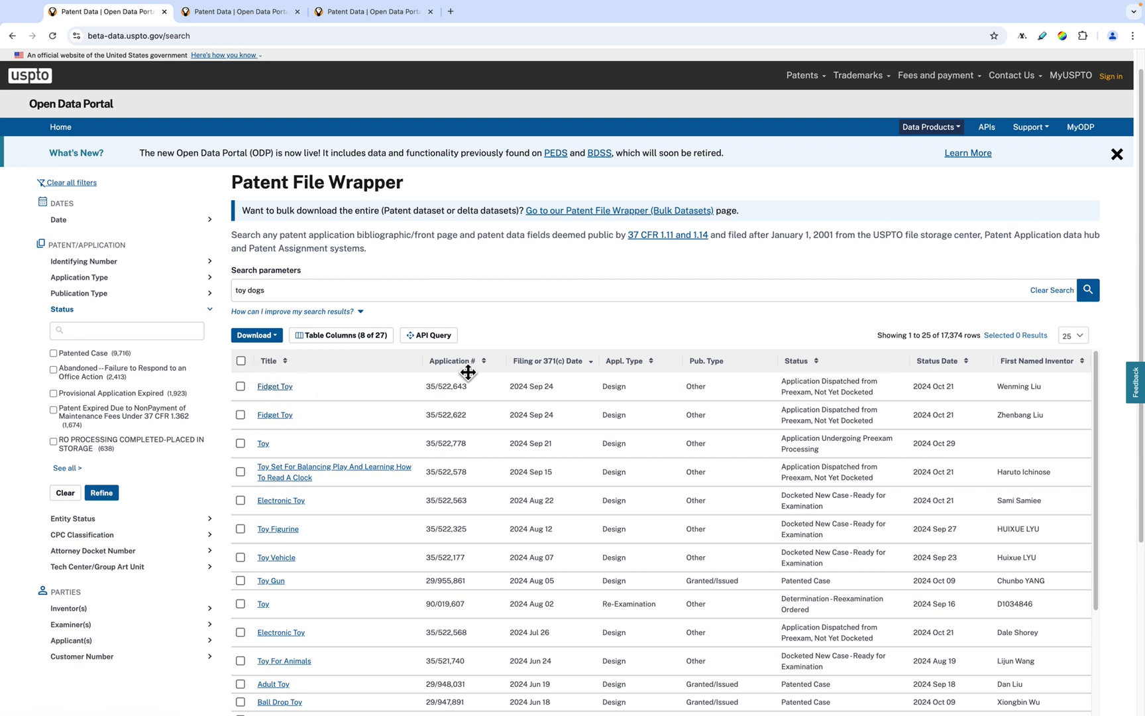
drag(466, 364, 420, 363)
click(349, 338)
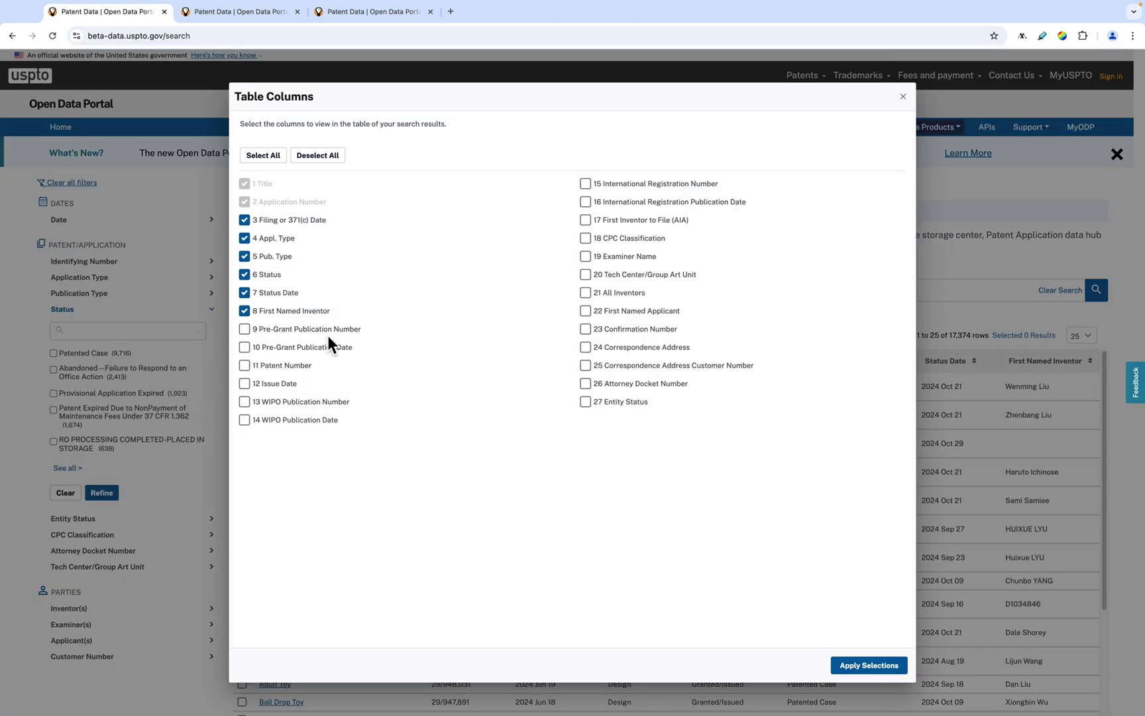
Step: Show 24 of 27 columns, excluding Confirmation Number and both Correspondence Address columns
click(283, 159)
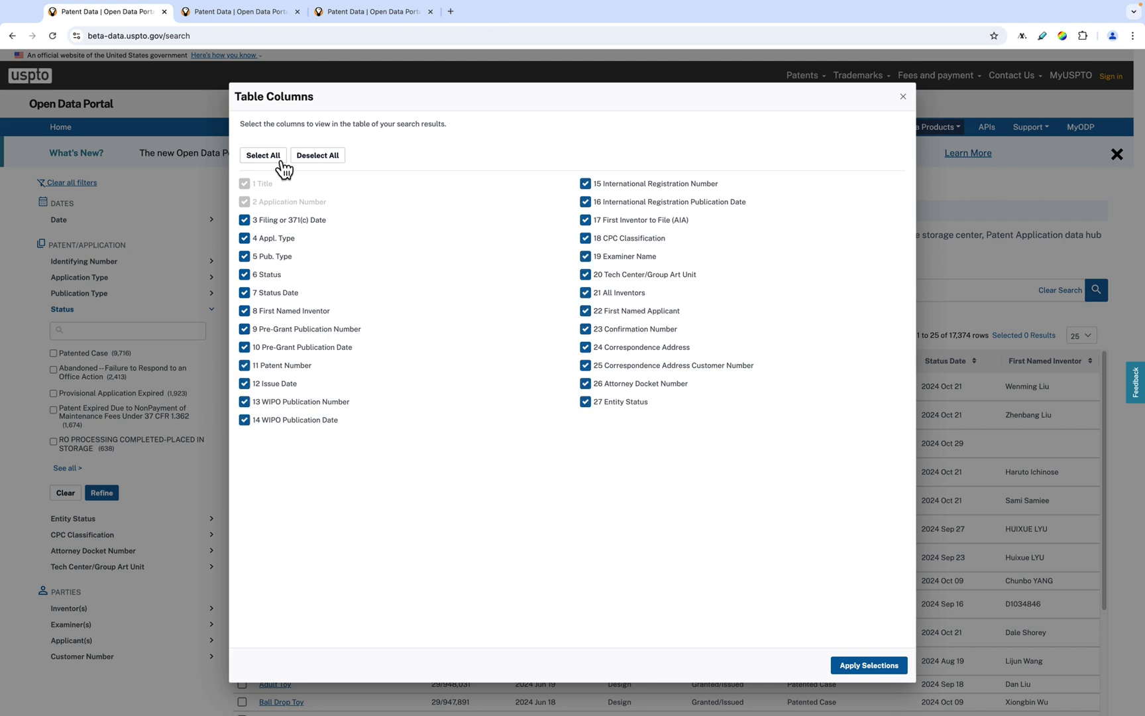
click(321, 158)
click(268, 158)
click(707, 396)
click(867, 665)
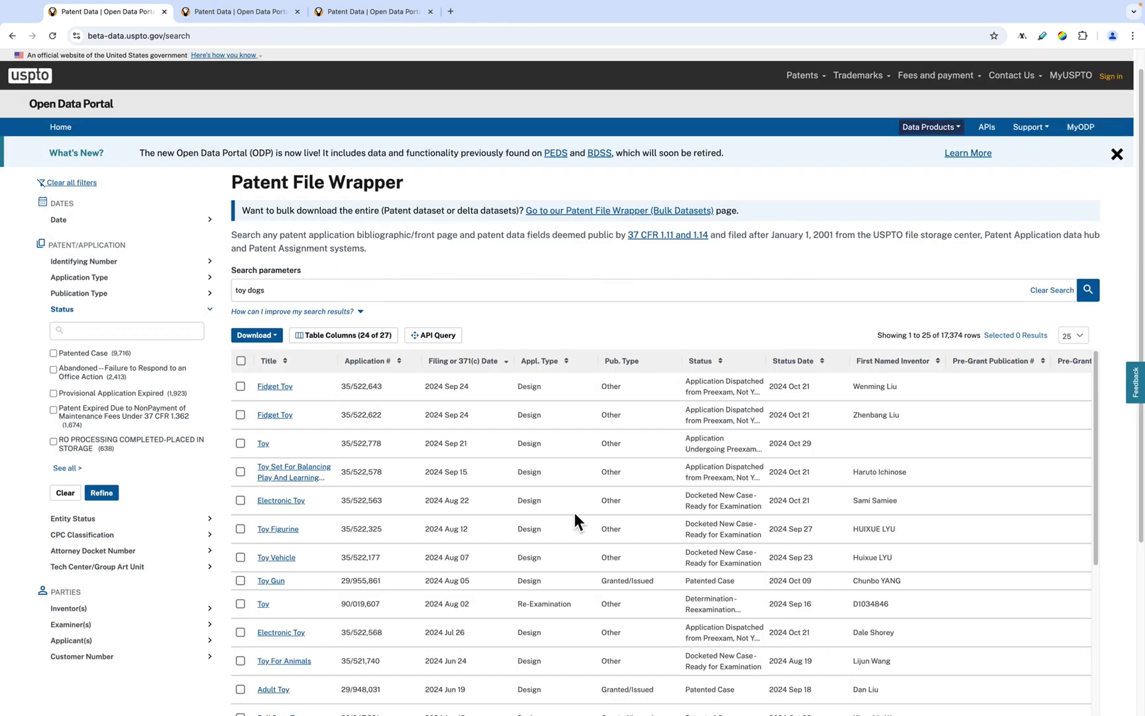
Step: Scroll sideways across the 24 displayed columns and show the rows-per-page choices
scroll(574, 517, right, 5)
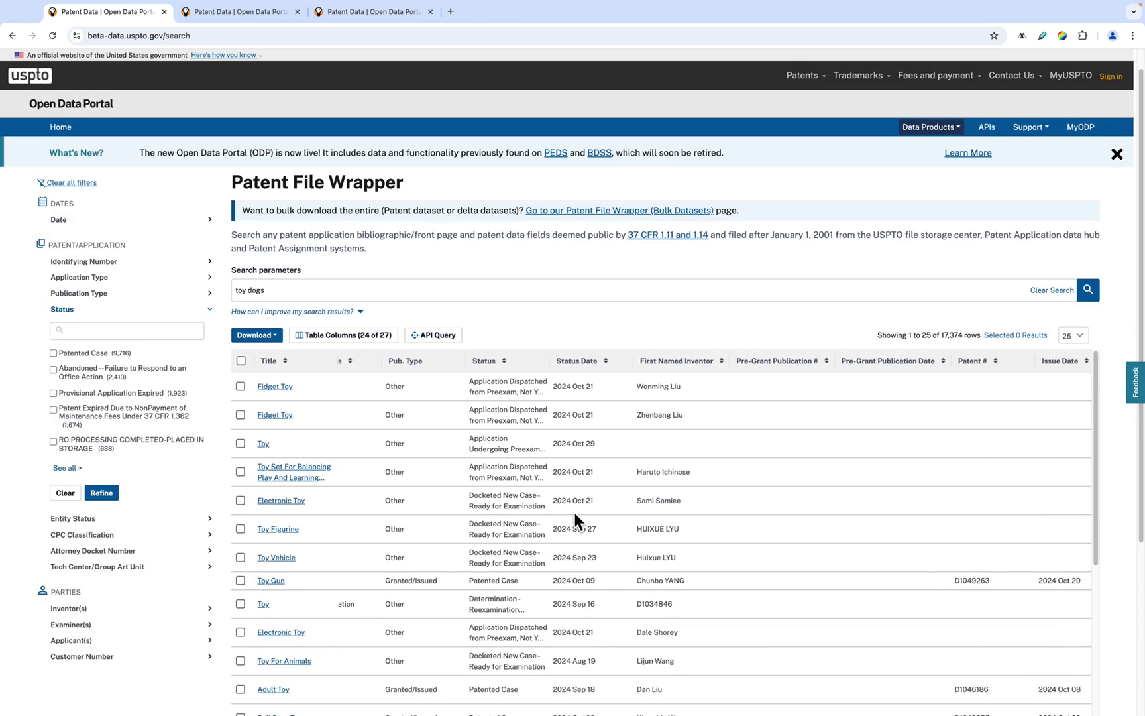
scroll(572, 508, right, 2)
scroll(573, 509, left, 10)
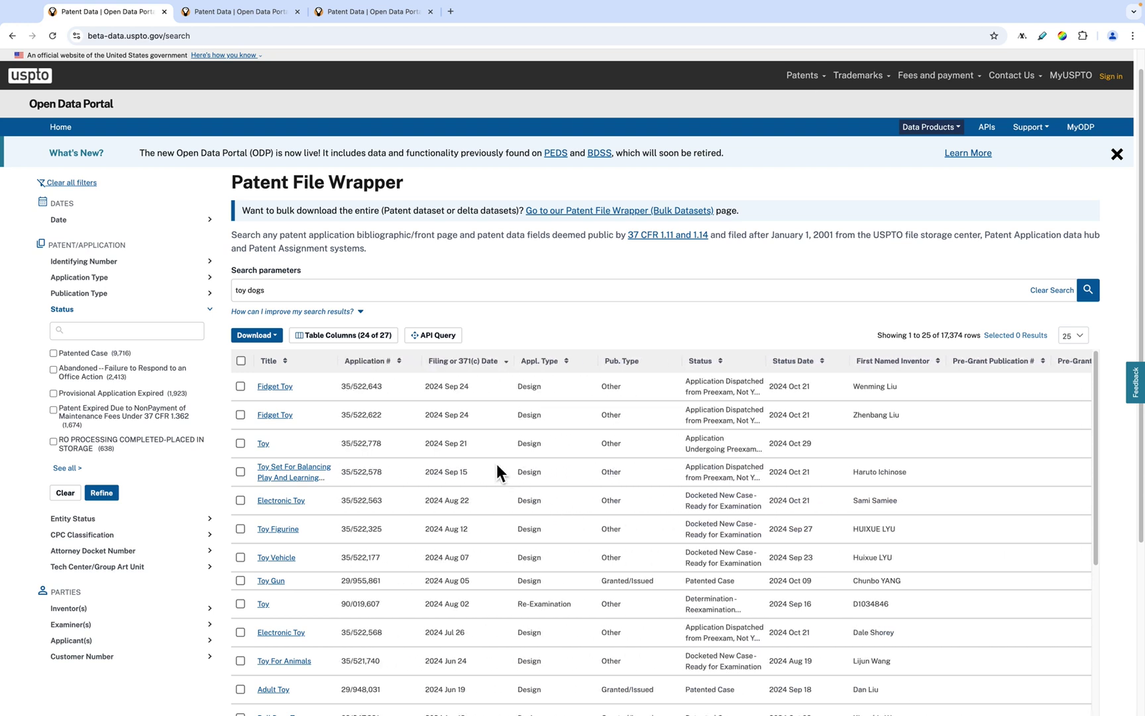
click(1077, 336)
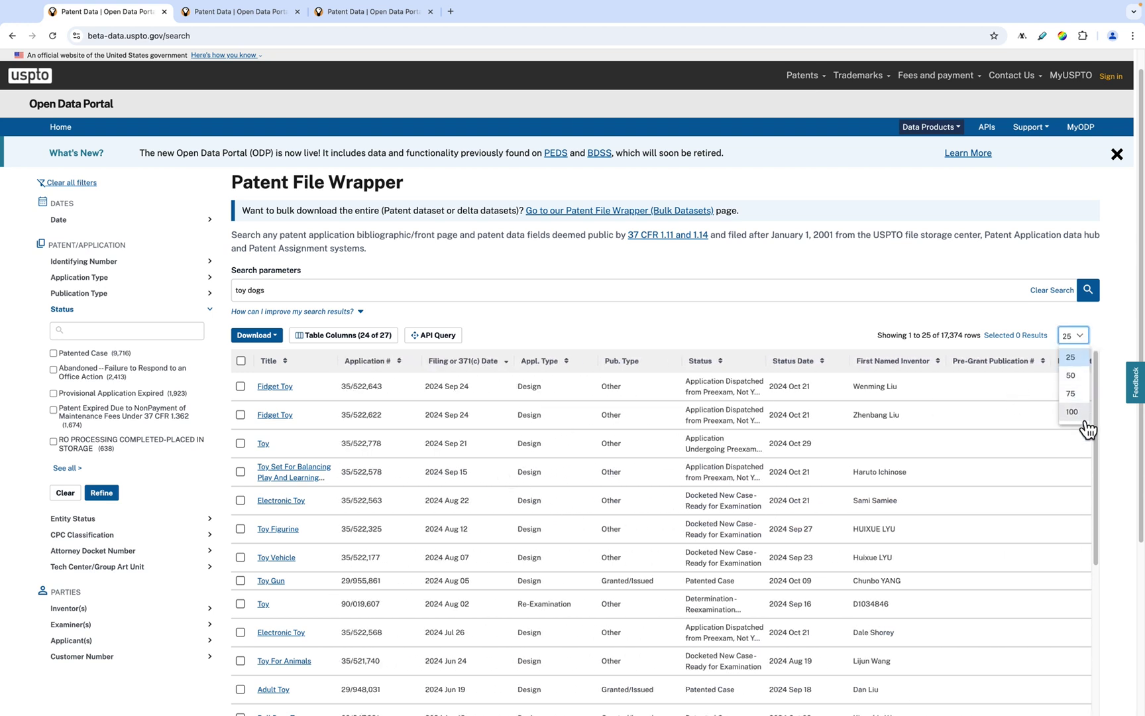
Step: Keep 25 rows per page, select all 25 results, and set up a download of all results
click(1080, 355)
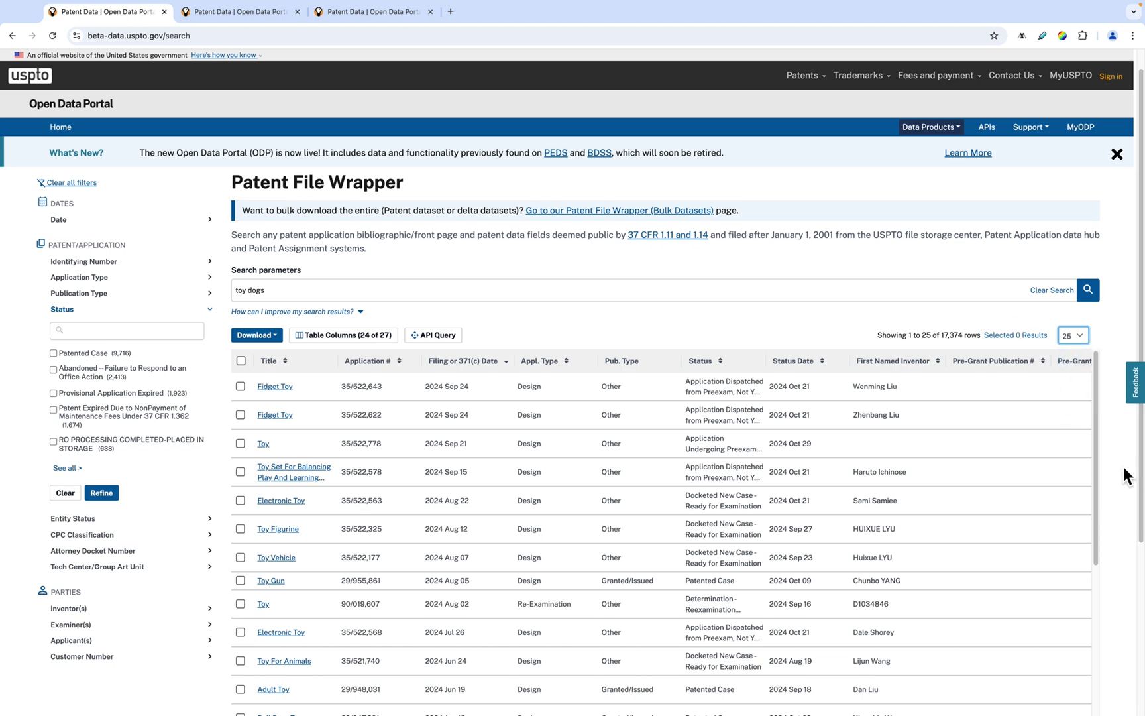
scroll(1124, 466, down, 4)
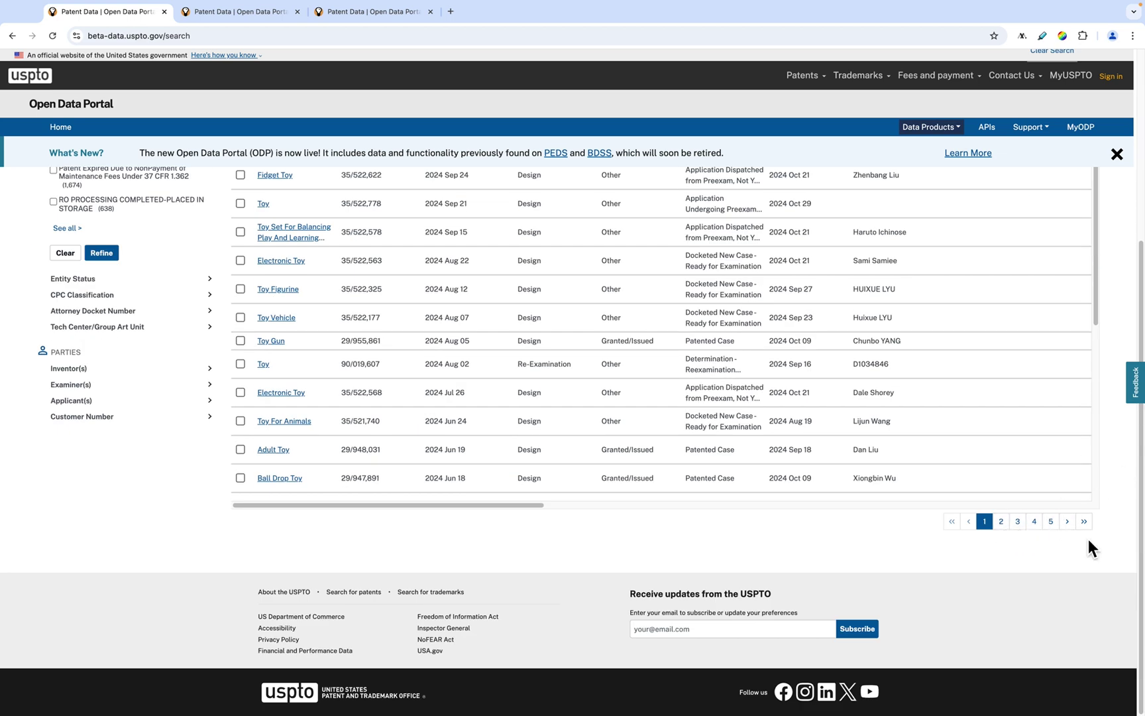
scroll(1120, 528, up, 4)
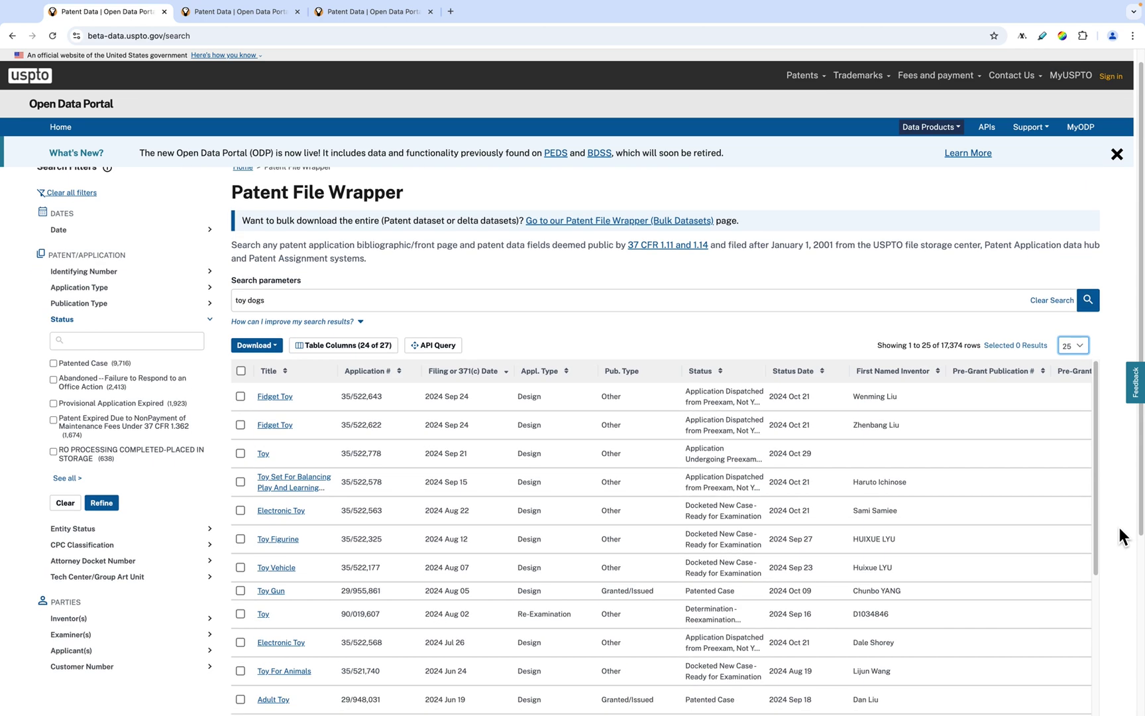
click(241, 397)
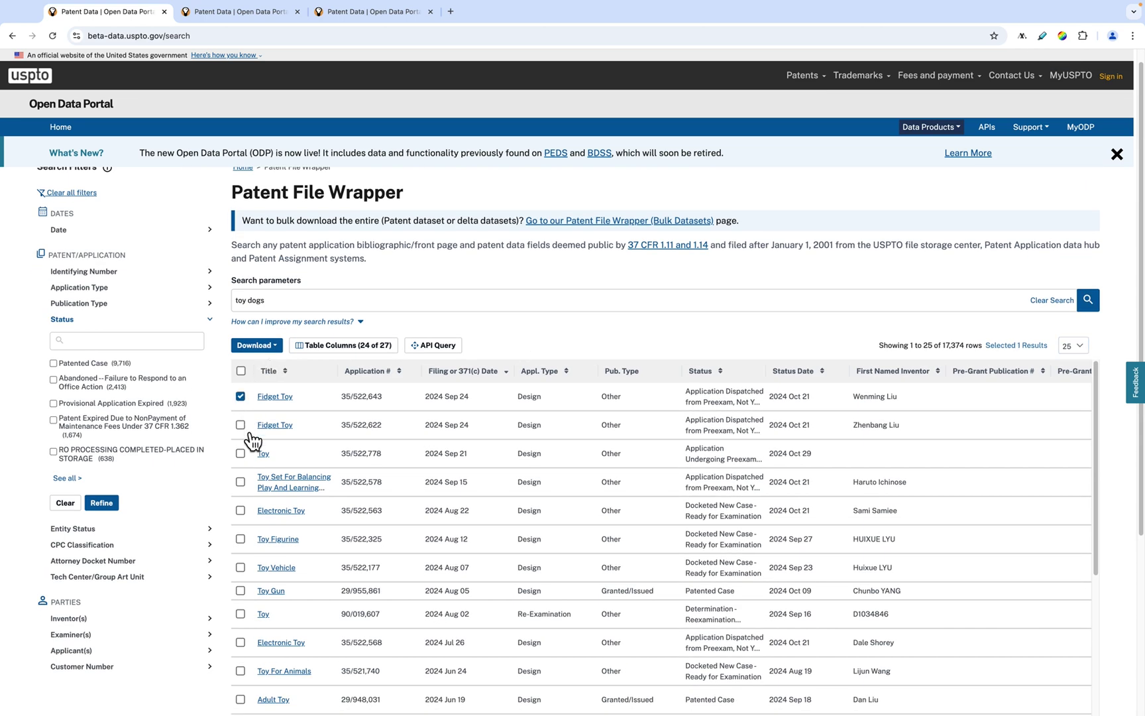
click(251, 396)
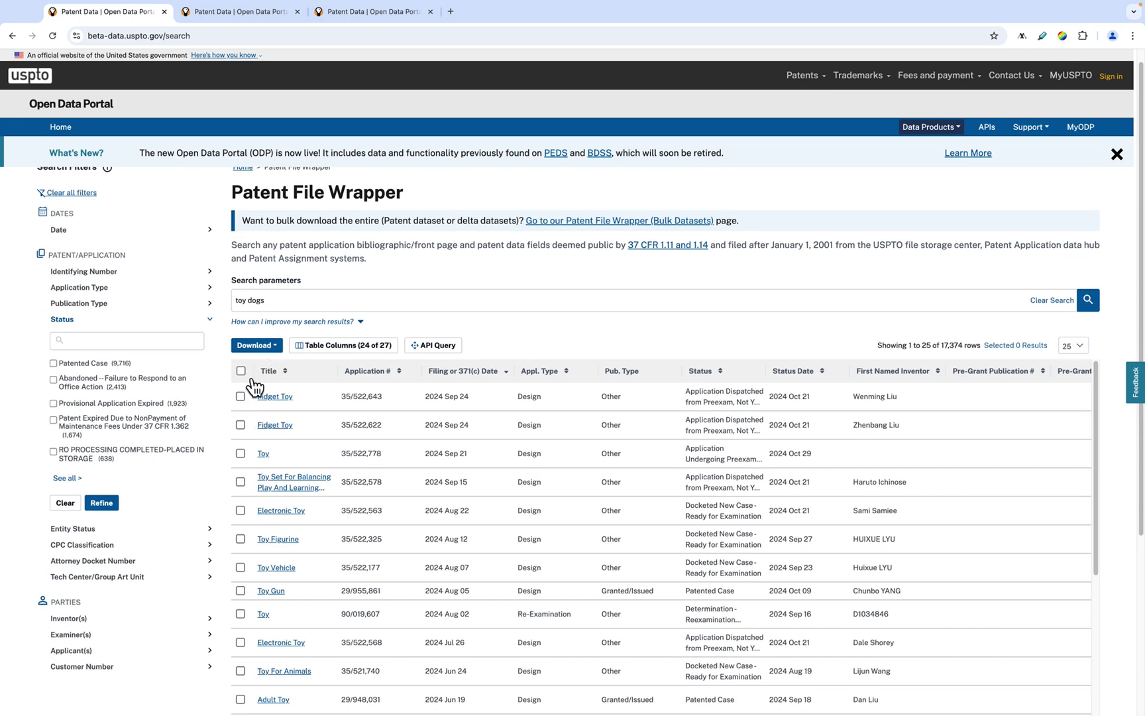
click(241, 371)
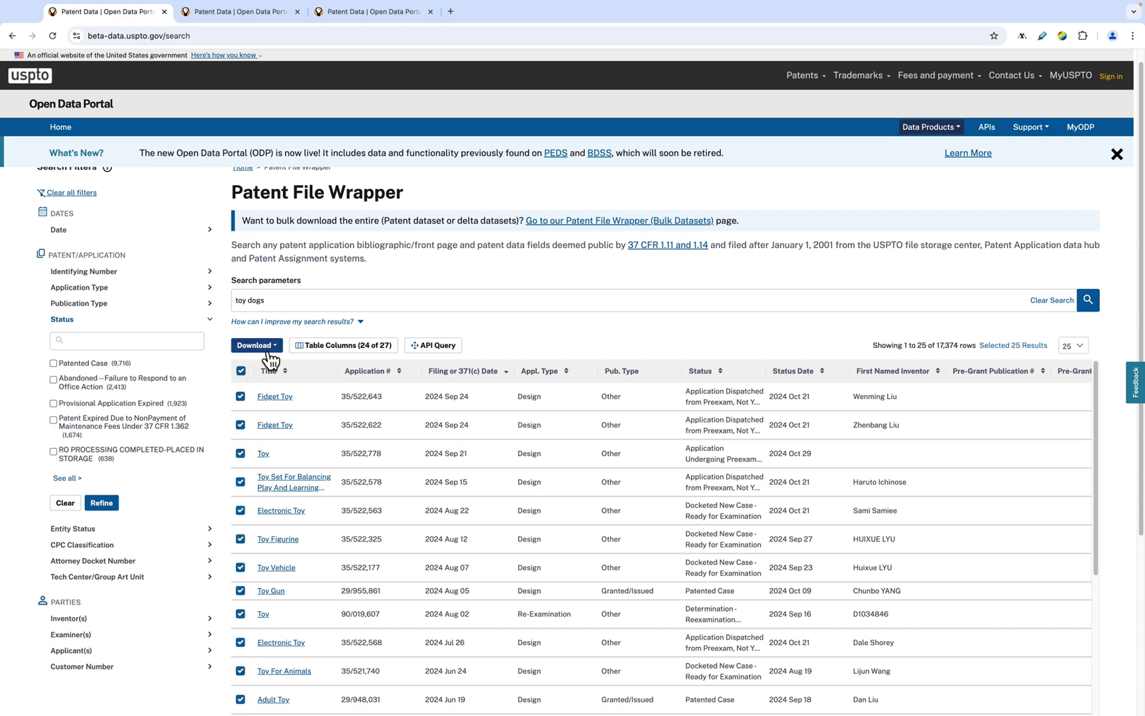
click(260, 345)
click(249, 380)
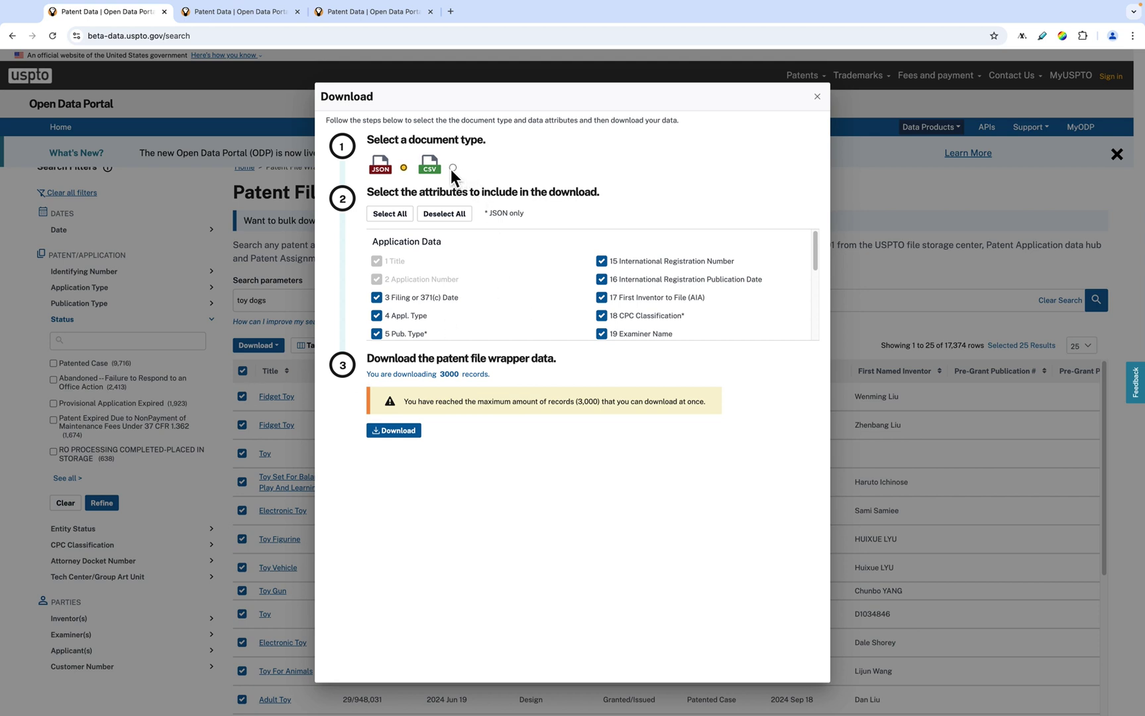
drag(369, 141, 489, 143)
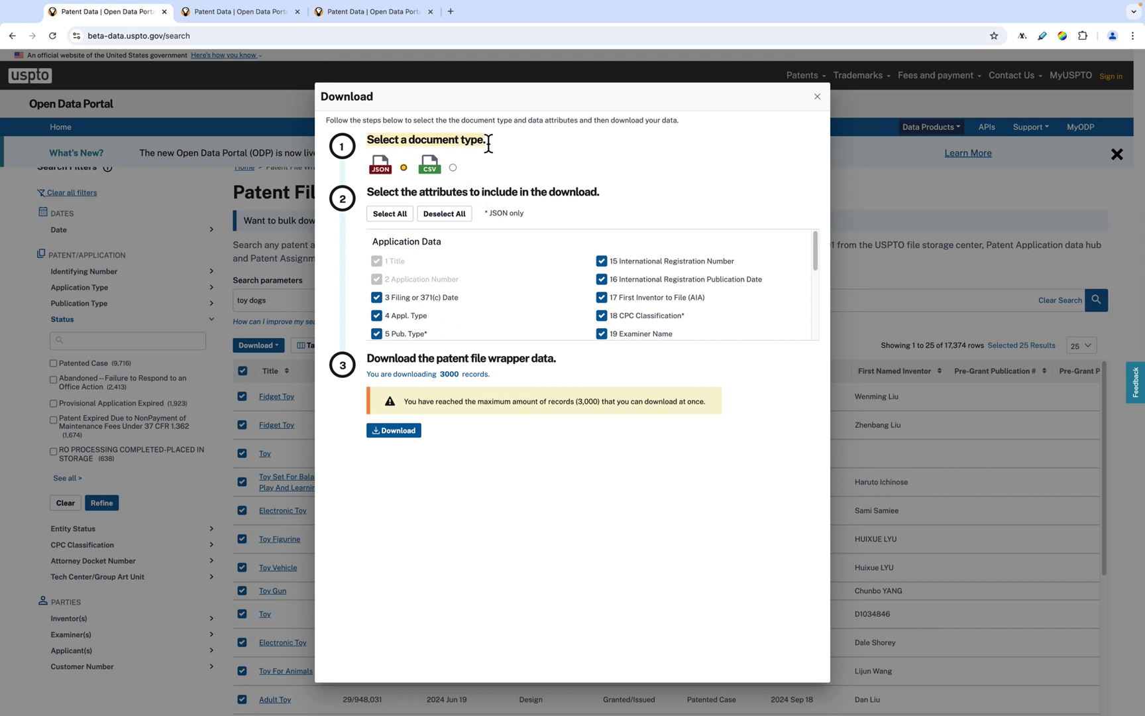
drag(372, 193, 471, 198)
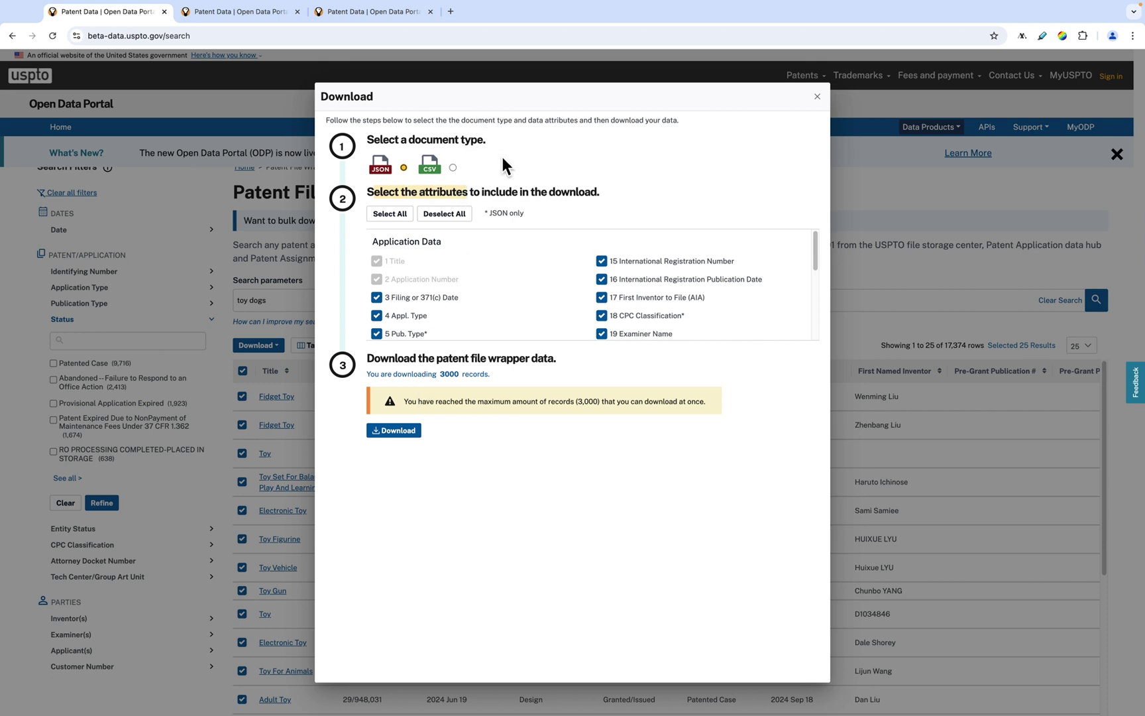
scroll(465, 290, down, 1)
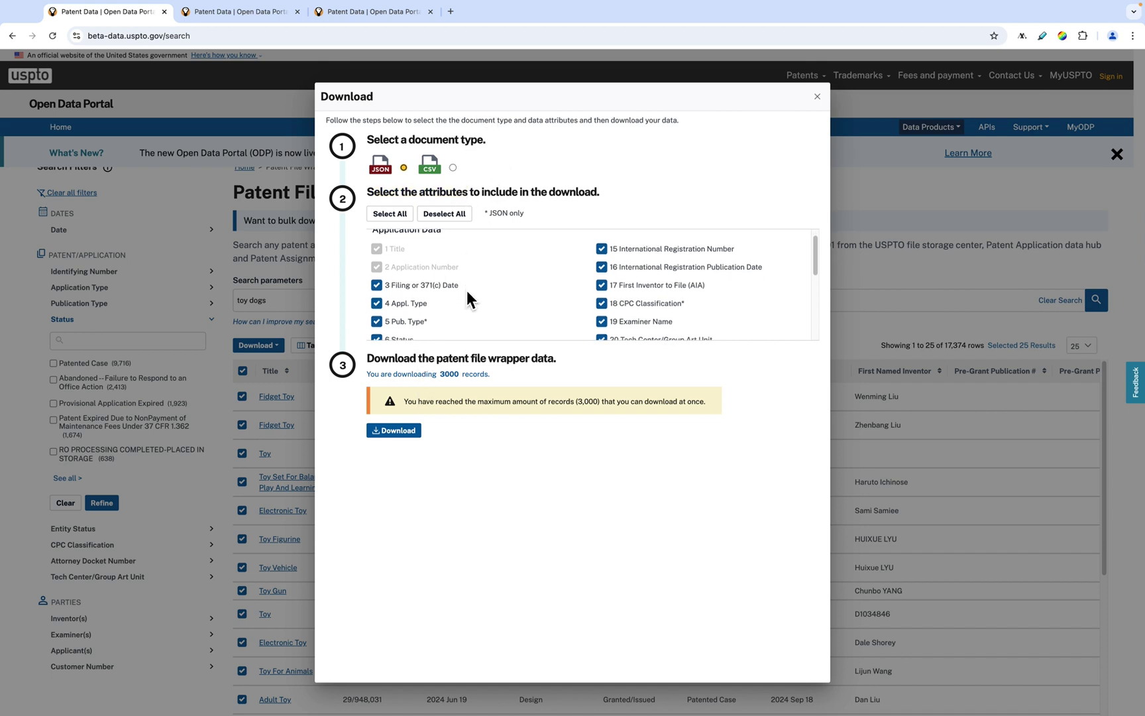
scroll(466, 290, up, 1)
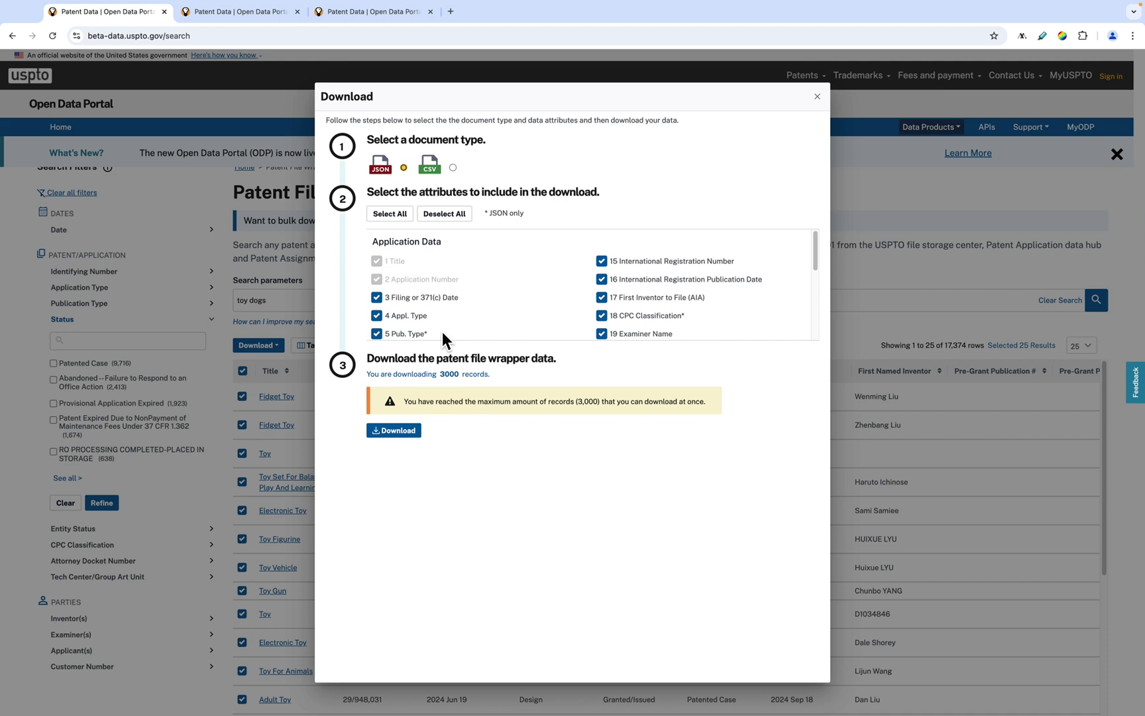
drag(366, 374, 488, 379)
click(818, 97)
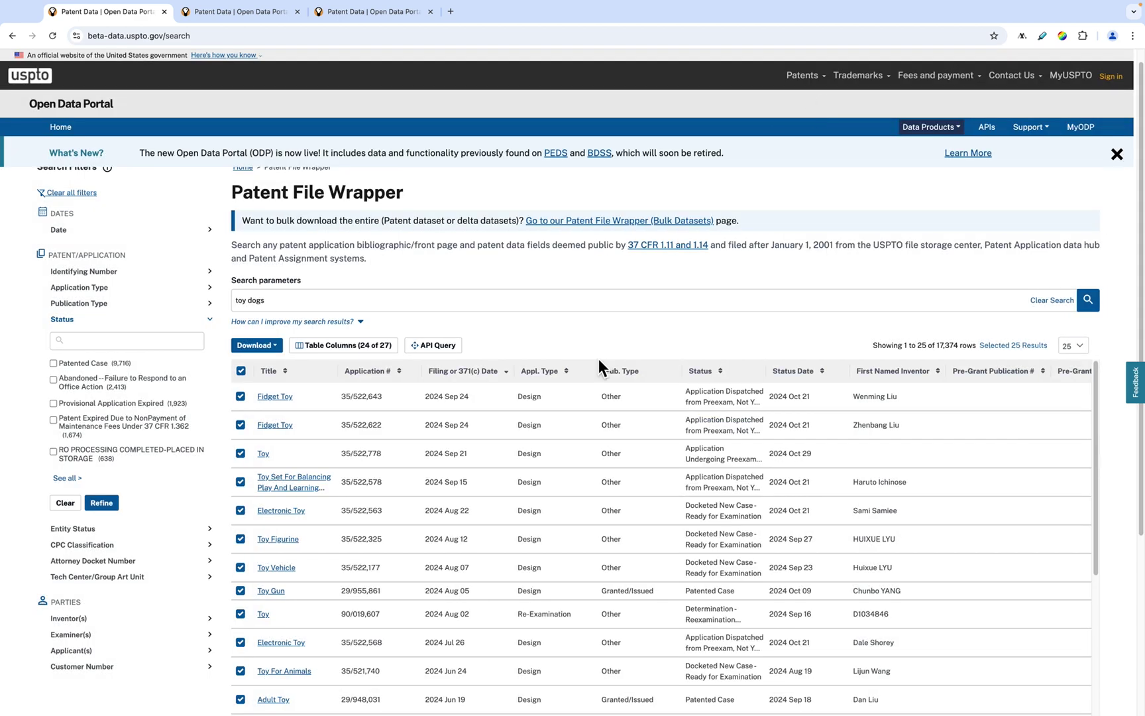
scroll(399, 421, down, 1)
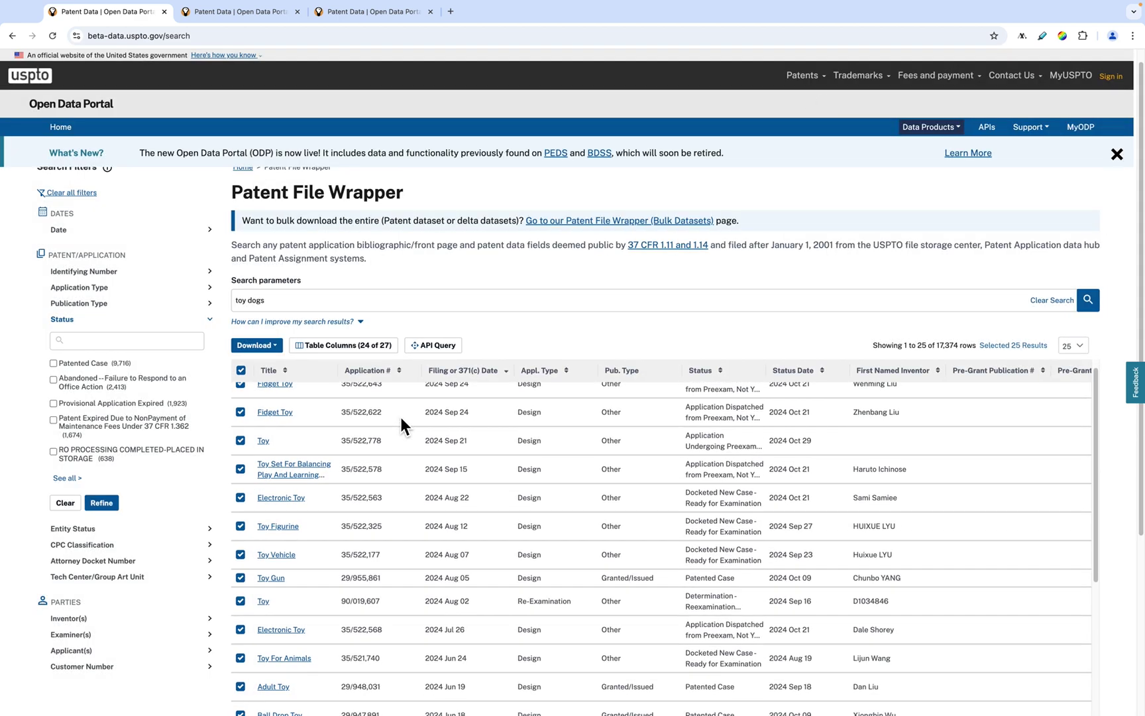
scroll(453, 359, up, 1)
click(438, 361)
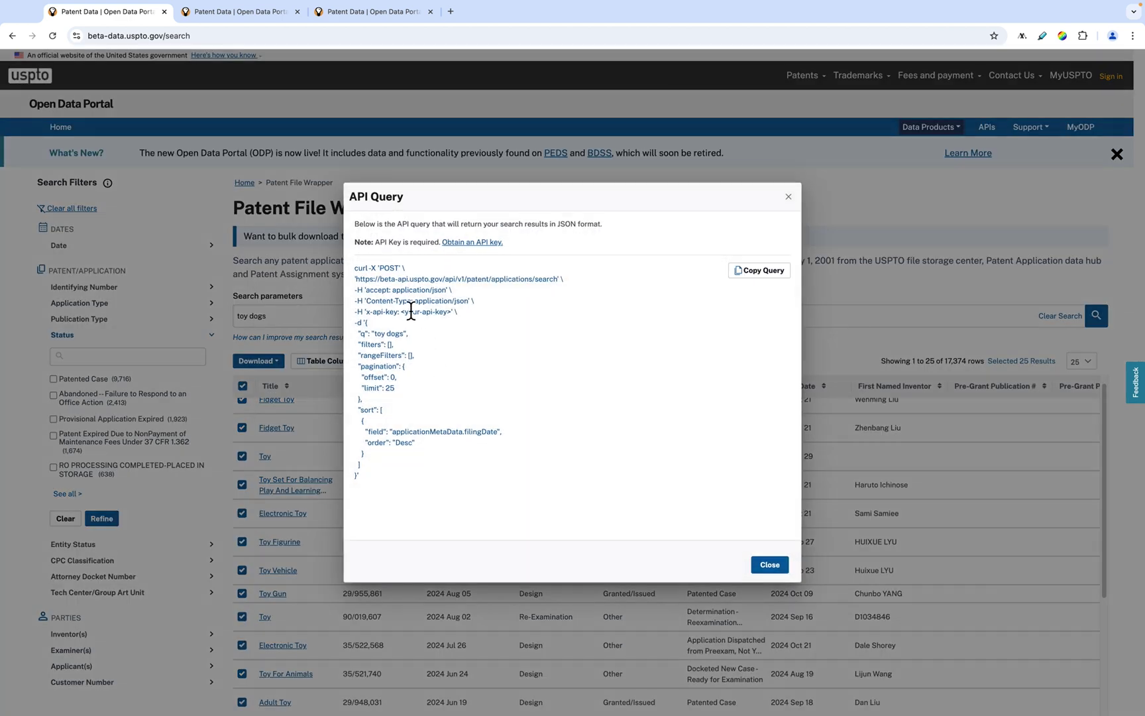
drag(531, 245, 446, 248)
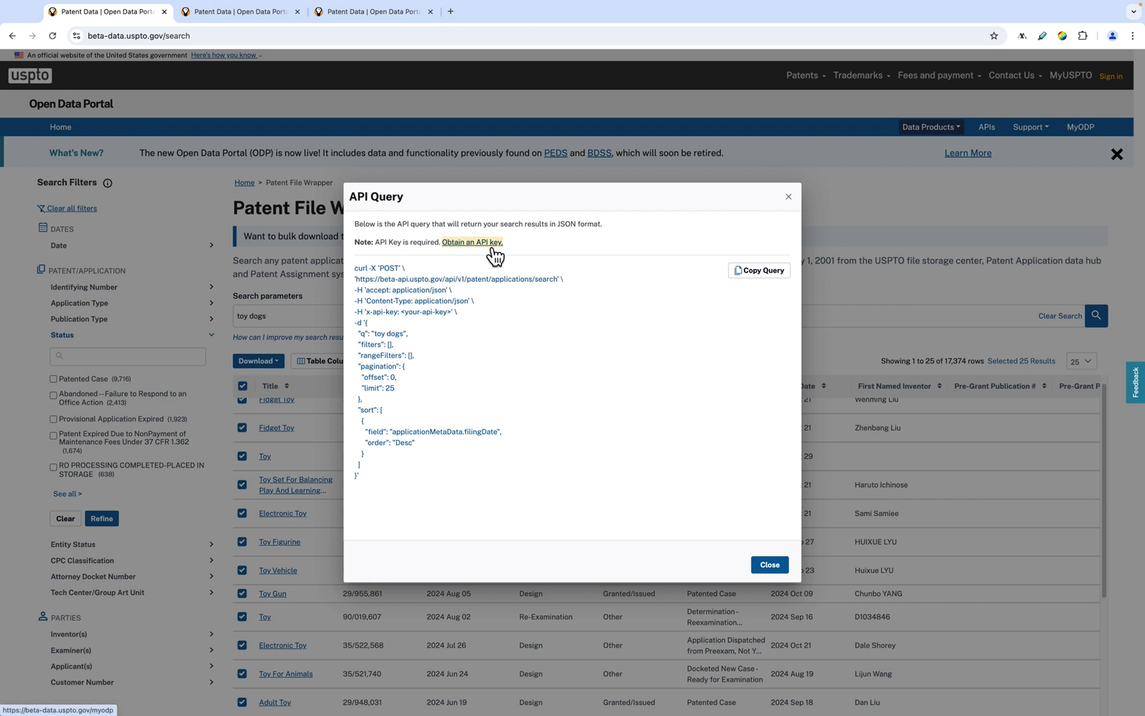
click(592, 247)
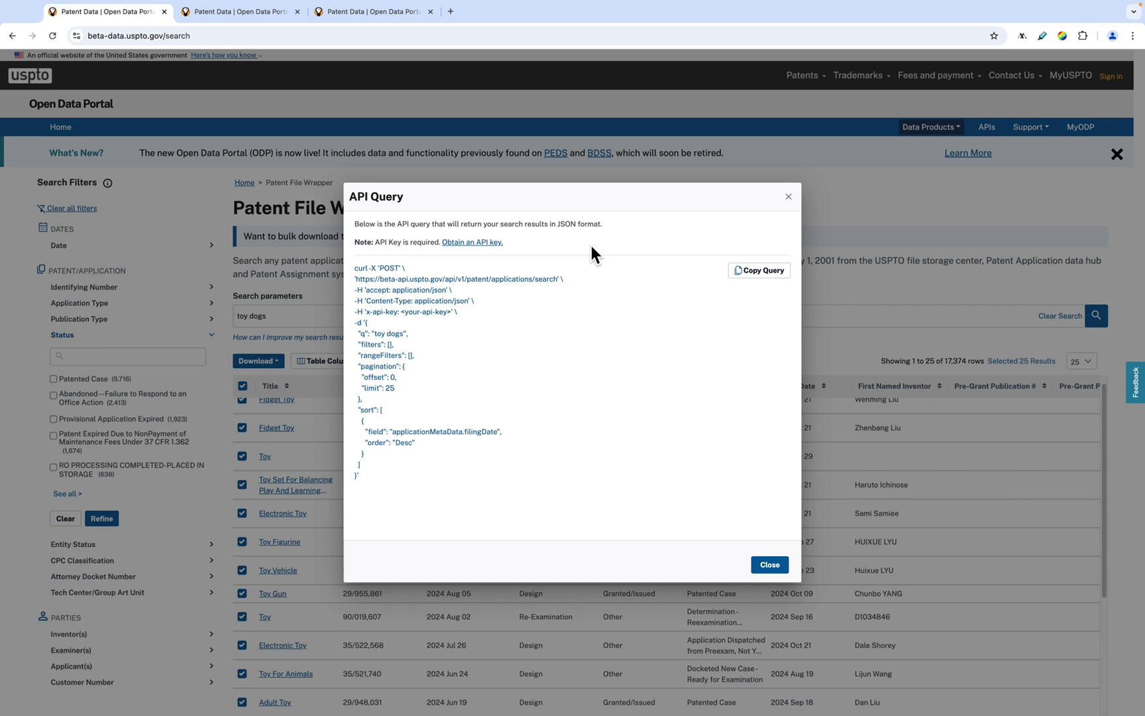
click(789, 197)
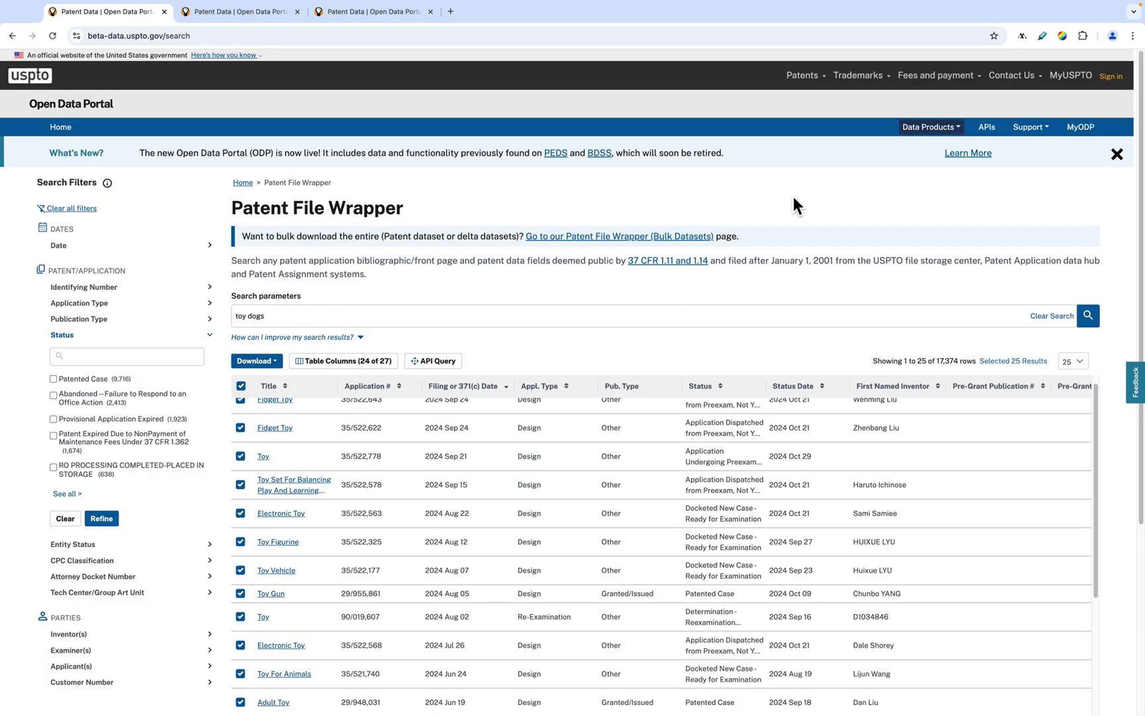
Step: Open the first Fidget Toy result and view its Documents, Transactions, then Application Data
scroll(483, 421, up, 1)
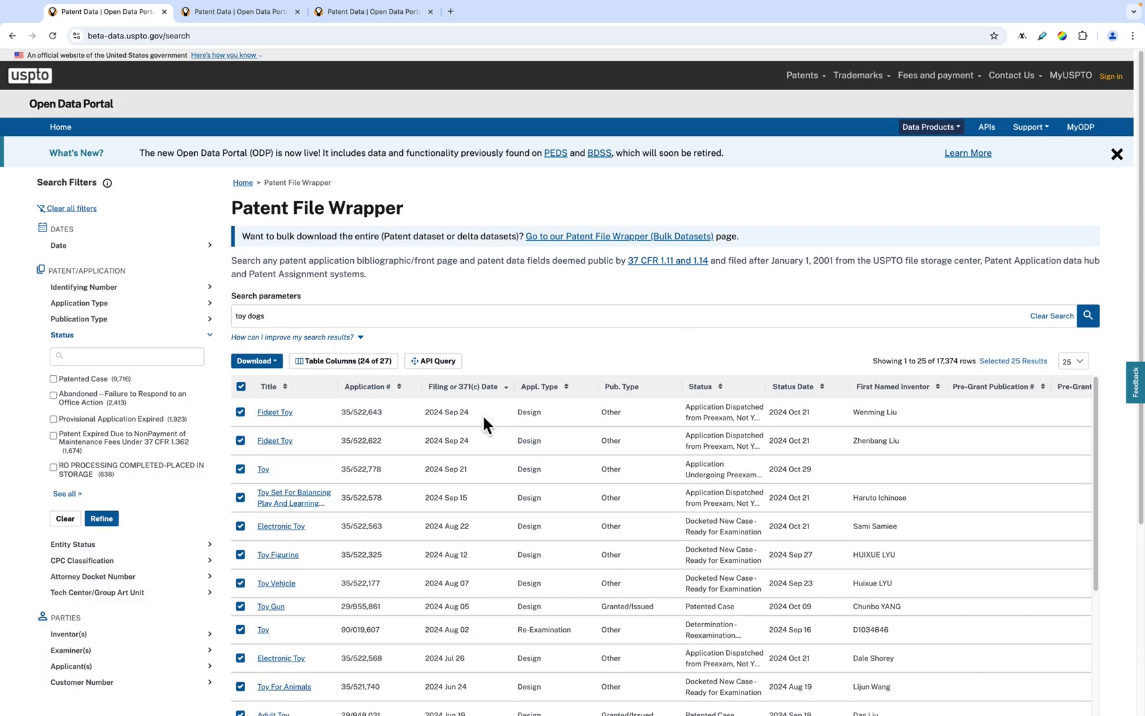
click(274, 413)
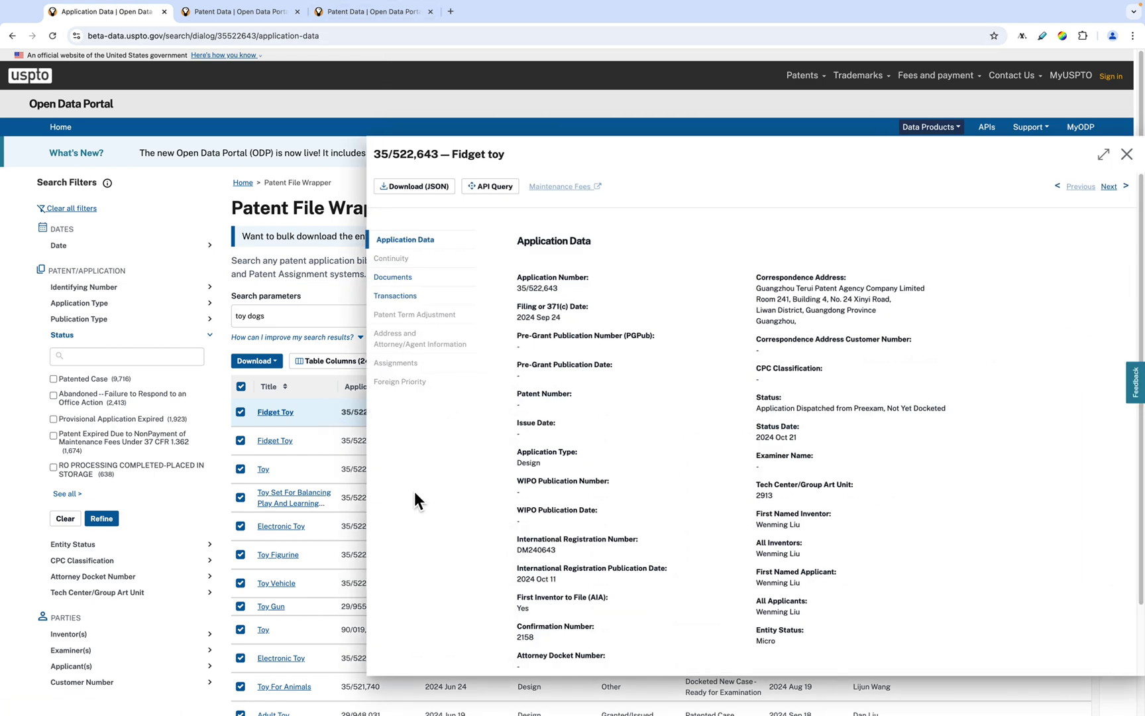
click(397, 278)
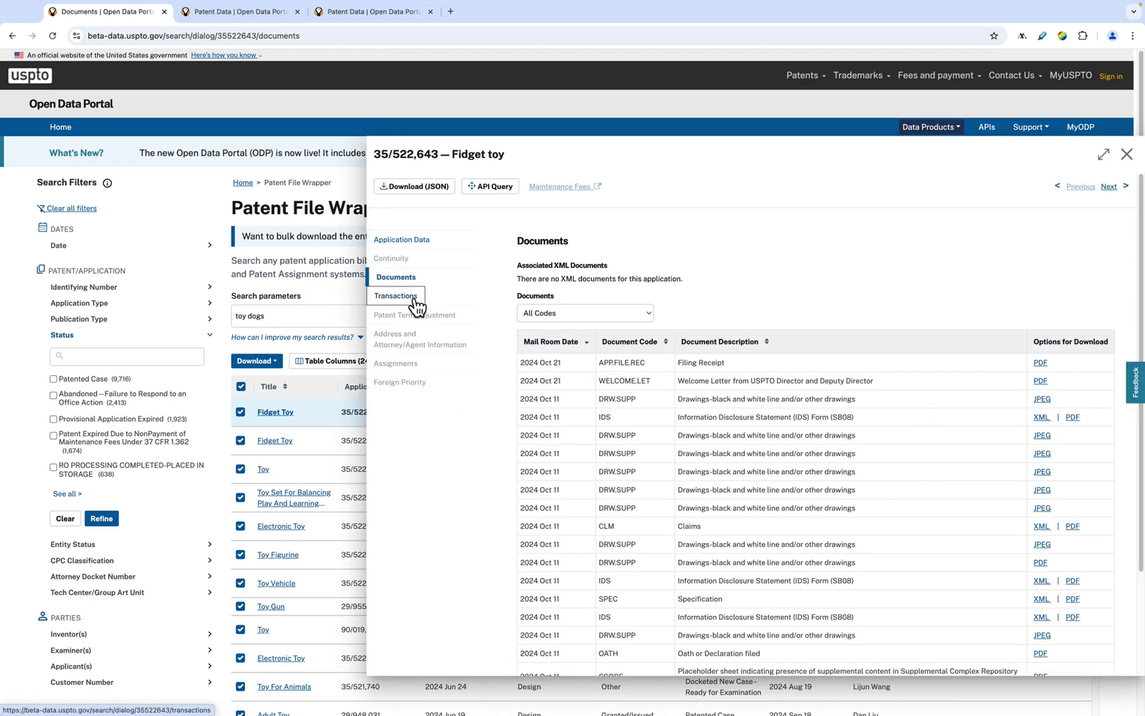
click(416, 304)
click(415, 278)
click(418, 248)
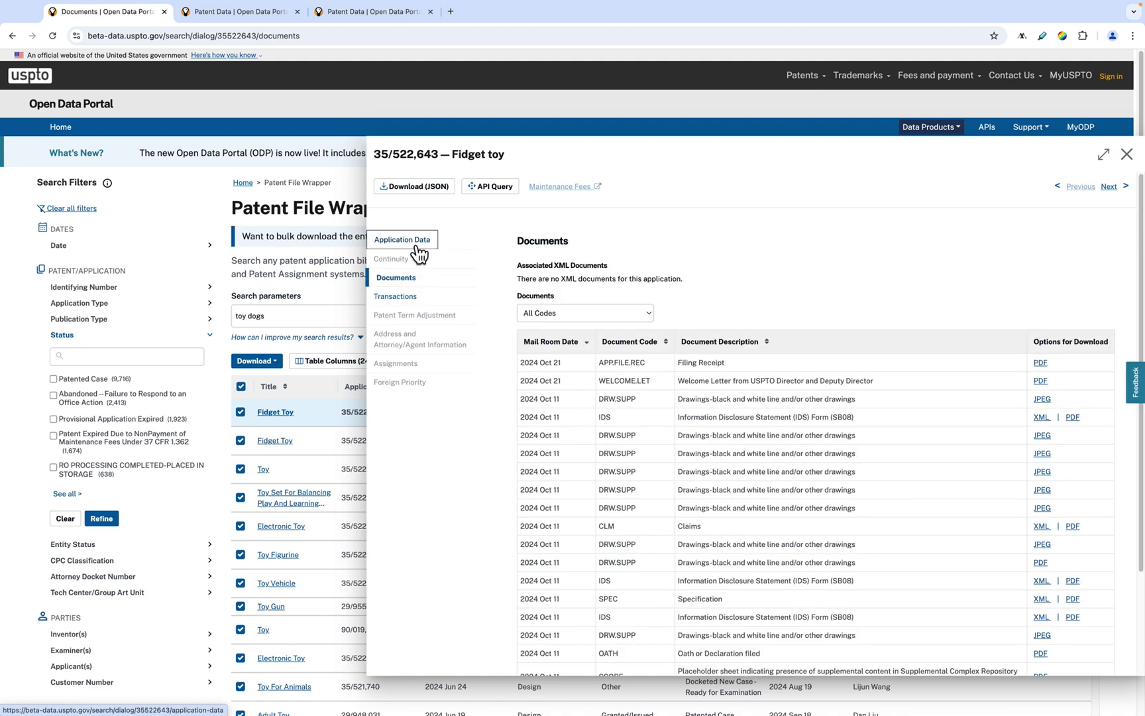
Step: Open application 18/737,861 and review its Documents, Continuity and Attorney/Agent sections
click(389, 13)
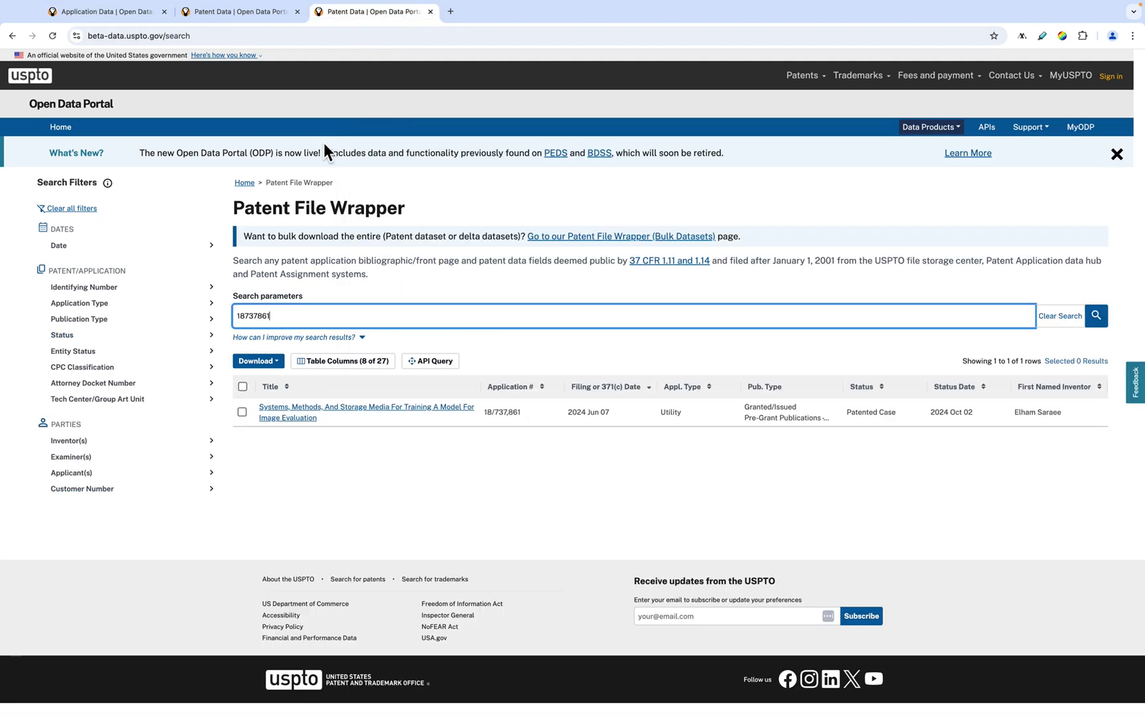
click(308, 417)
click(406, 279)
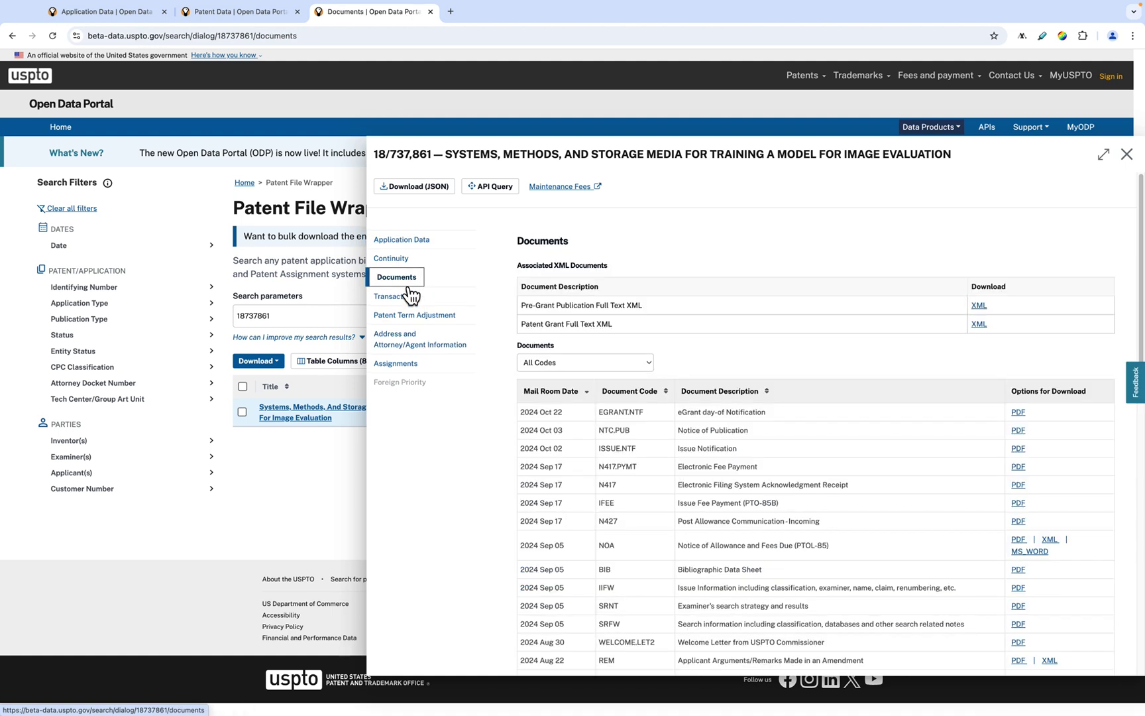
click(408, 264)
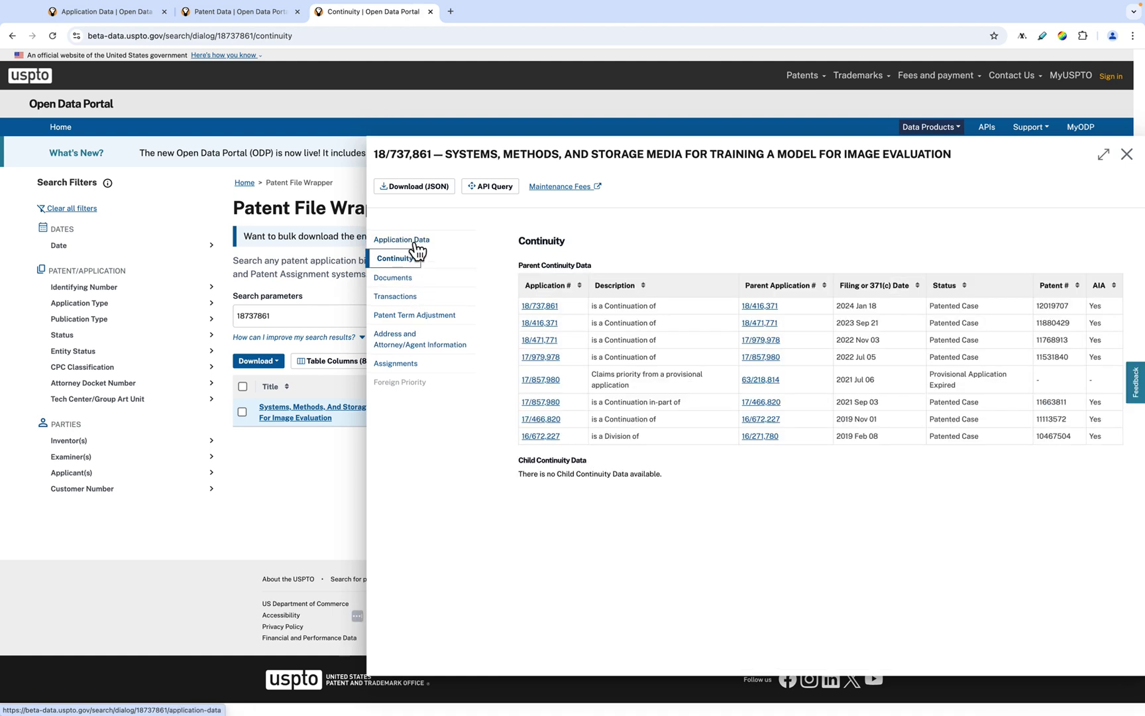
click(415, 244)
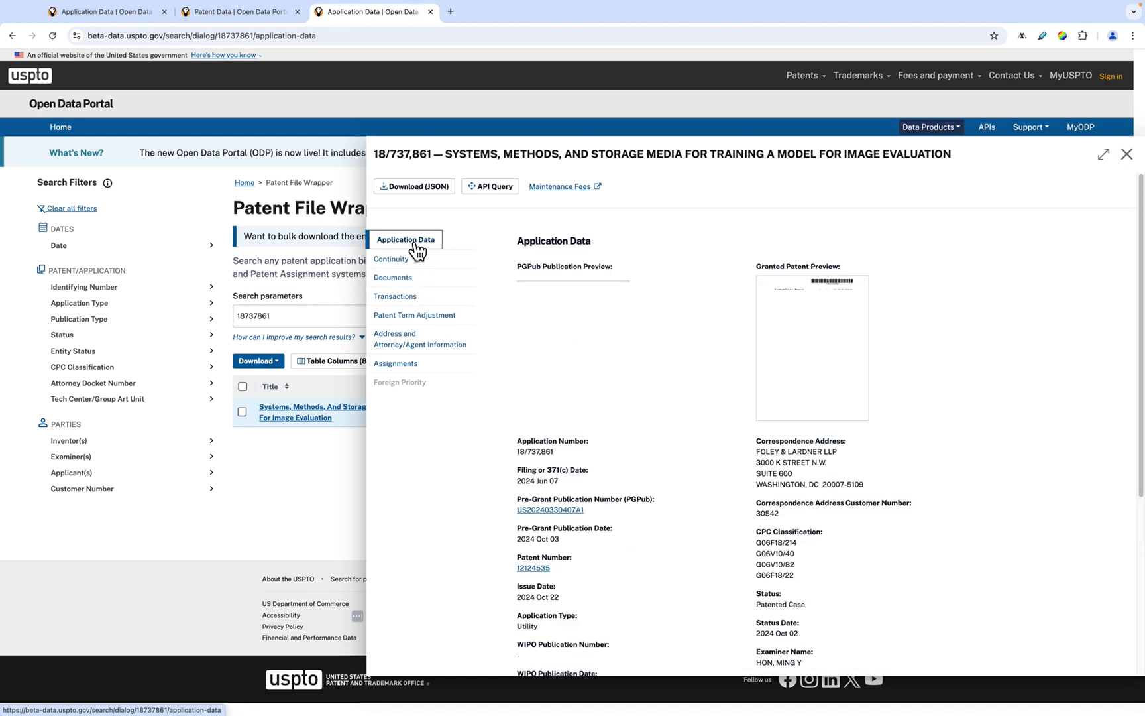
click(409, 283)
click(411, 344)
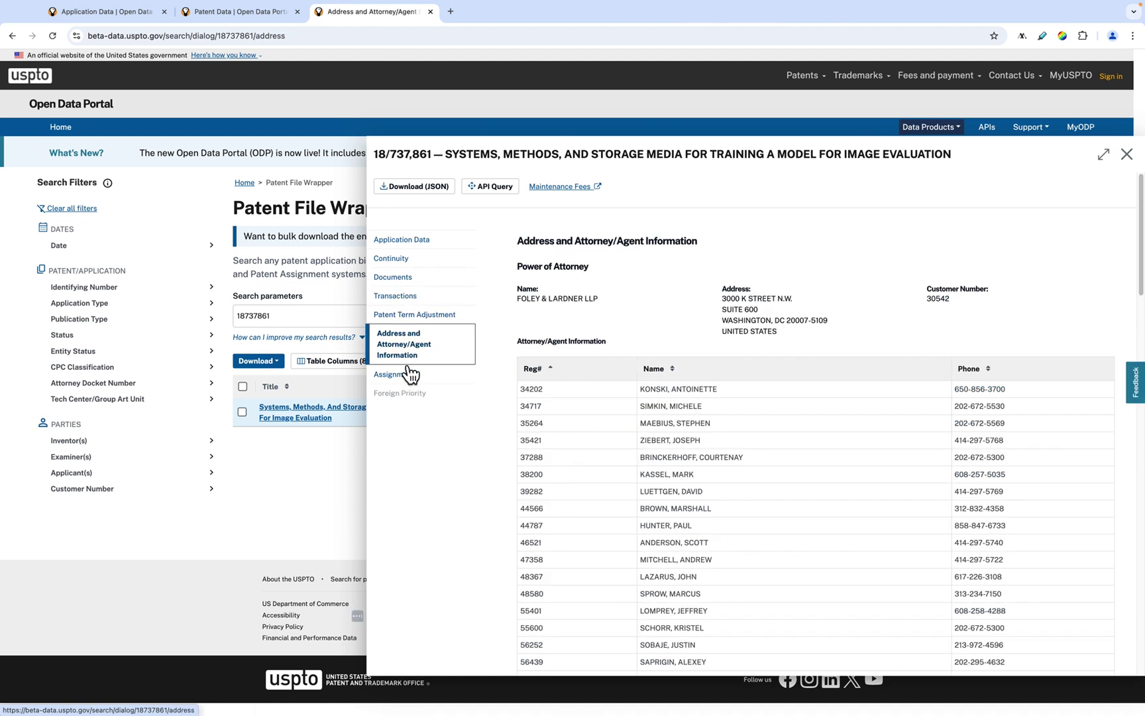
click(406, 281)
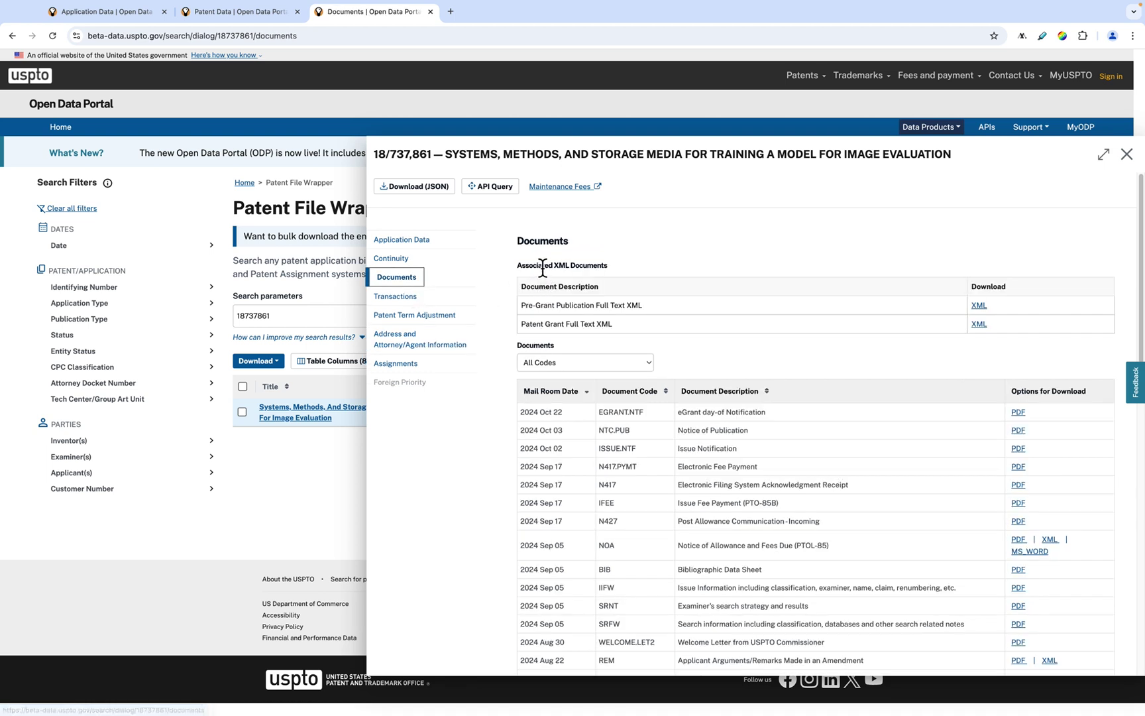
Step: Select and then deselect the Associated XML Documents heading text
triple_click(542, 268)
click(520, 268)
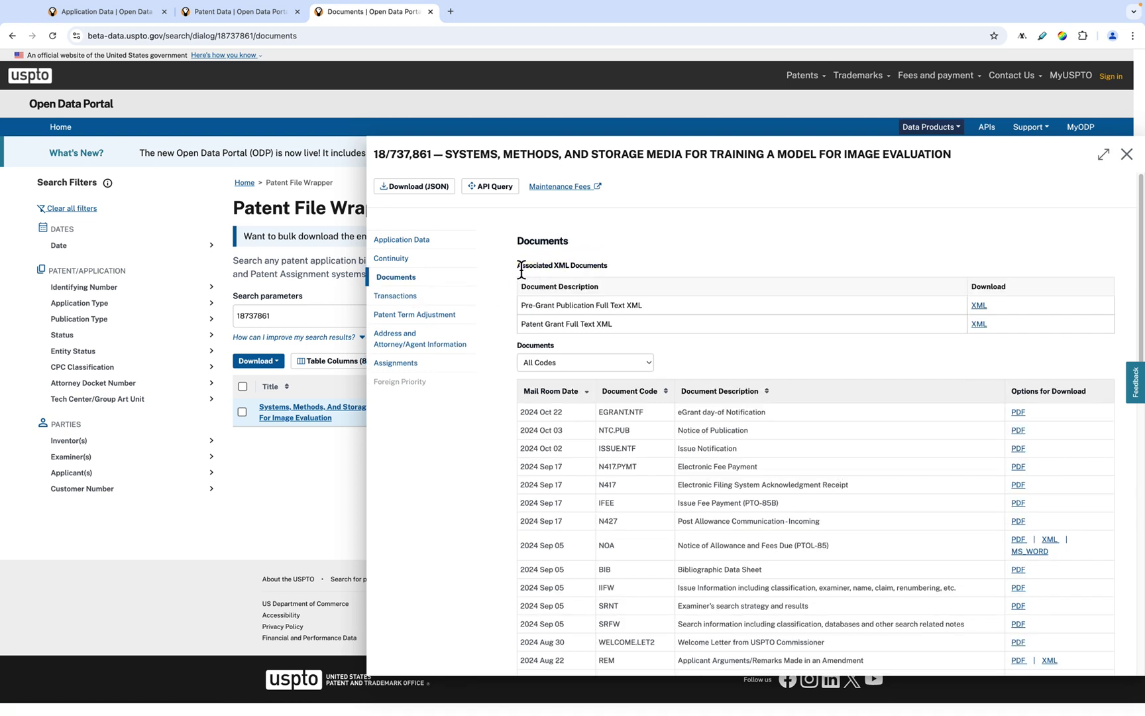
drag(520, 268, 617, 269)
click(981, 306)
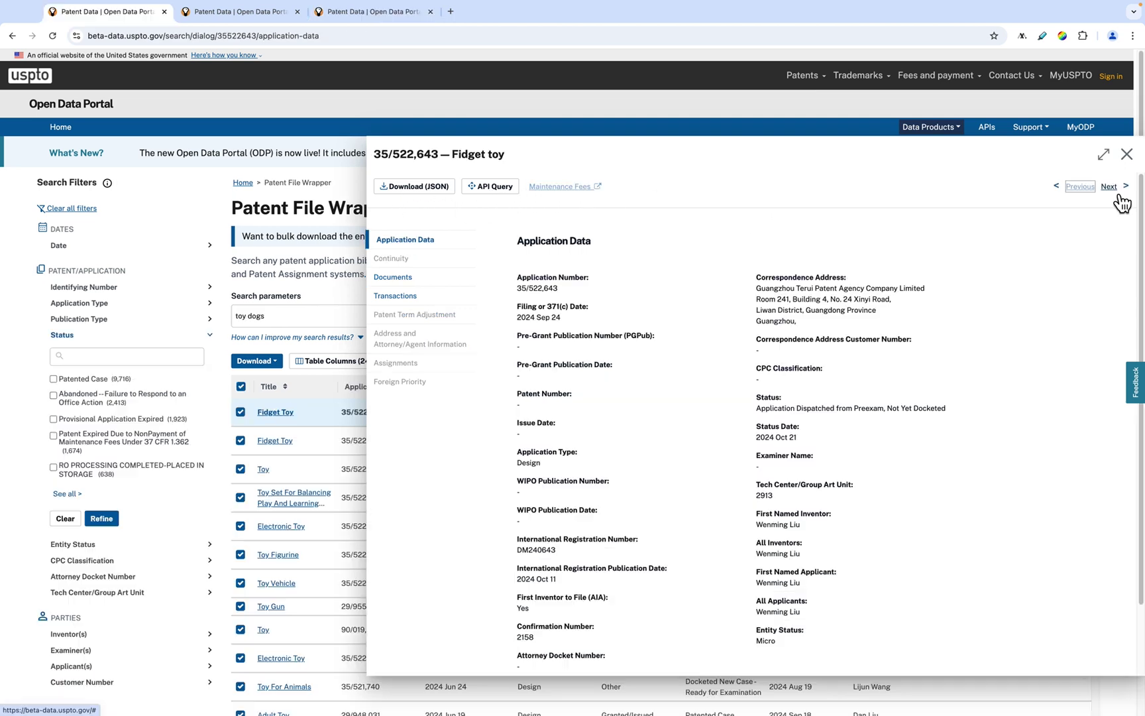
Step: Step forward and back between adjacent results, returning to the Fidget toy 35/522,643 details
click(1109, 188)
click(1092, 191)
click(1109, 187)
click(1086, 186)
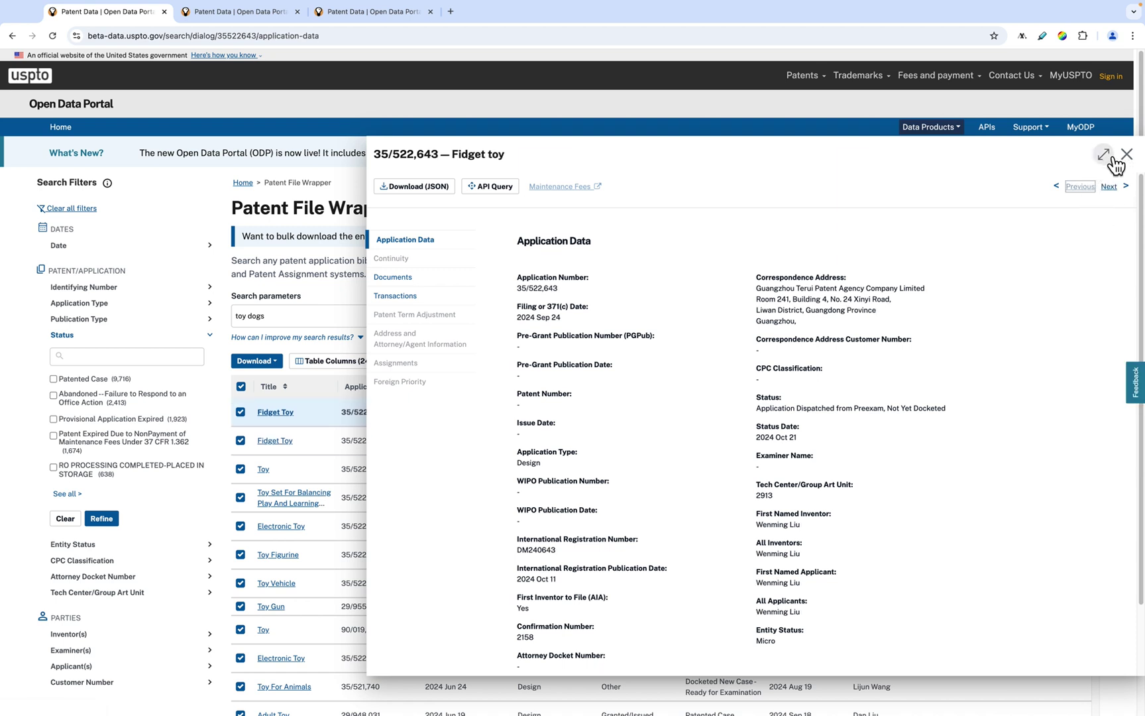
Step: Expand the Fidget toy details to full width, shrink them back, then close the panel
click(1103, 155)
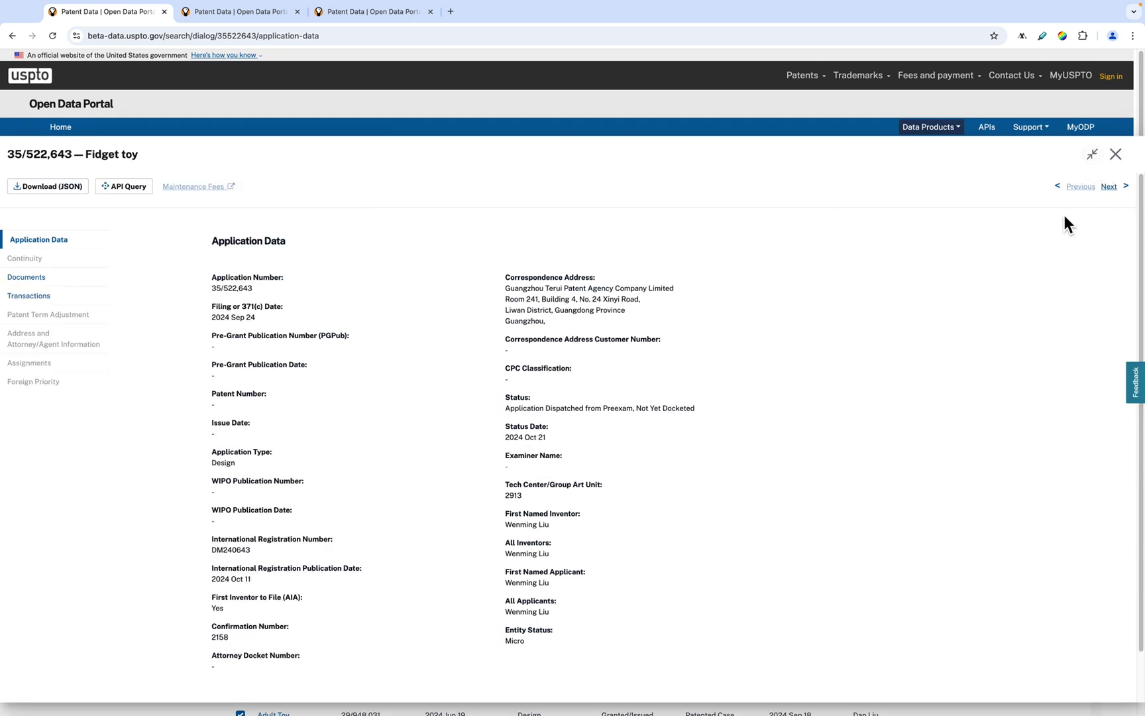
click(1092, 155)
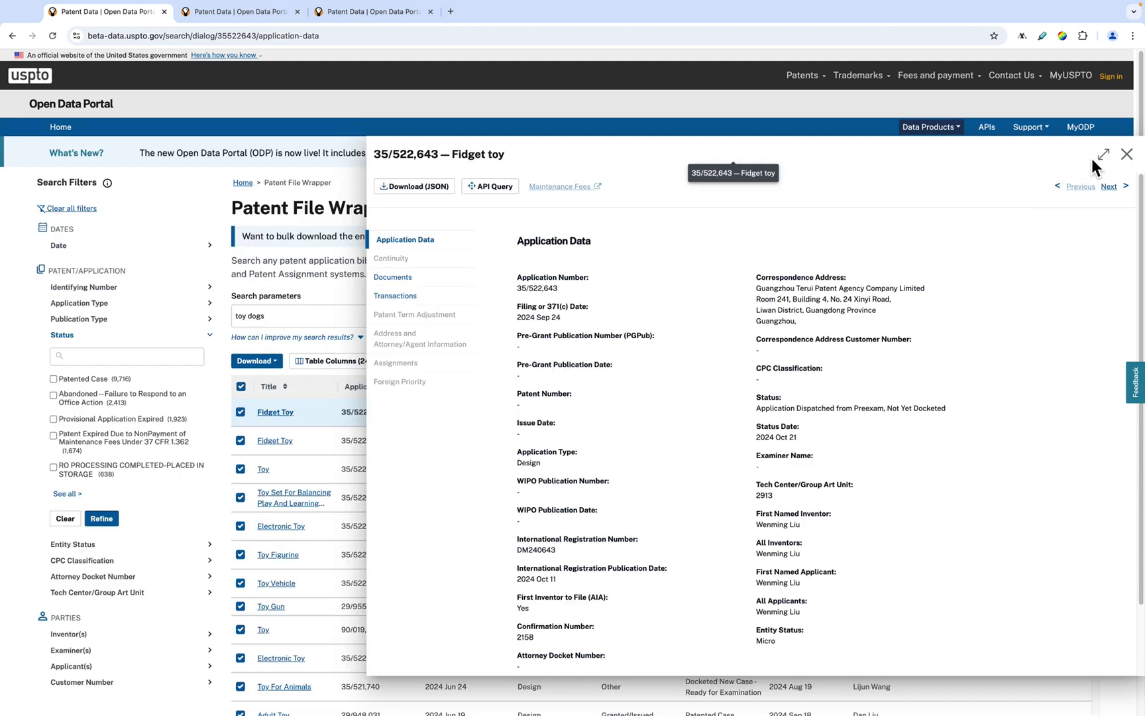
click(1127, 155)
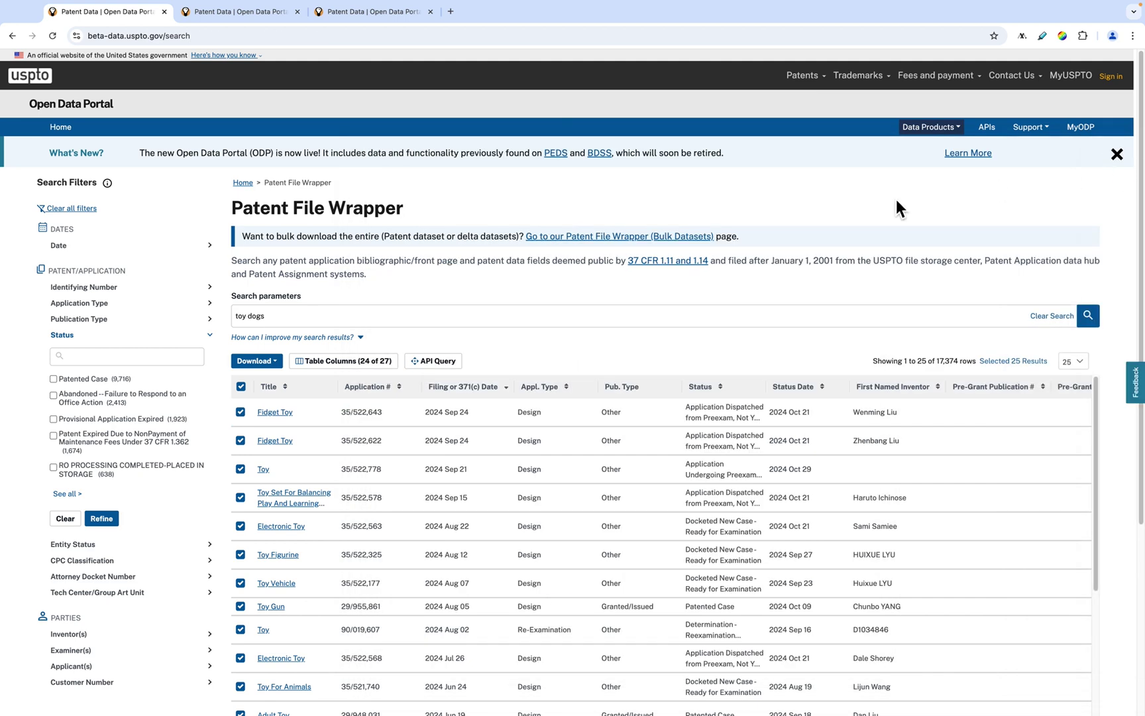
Step: Go to Support > FAQs and bring the Patent File Wrapper questions into view
scroll(888, 187, down, 3)
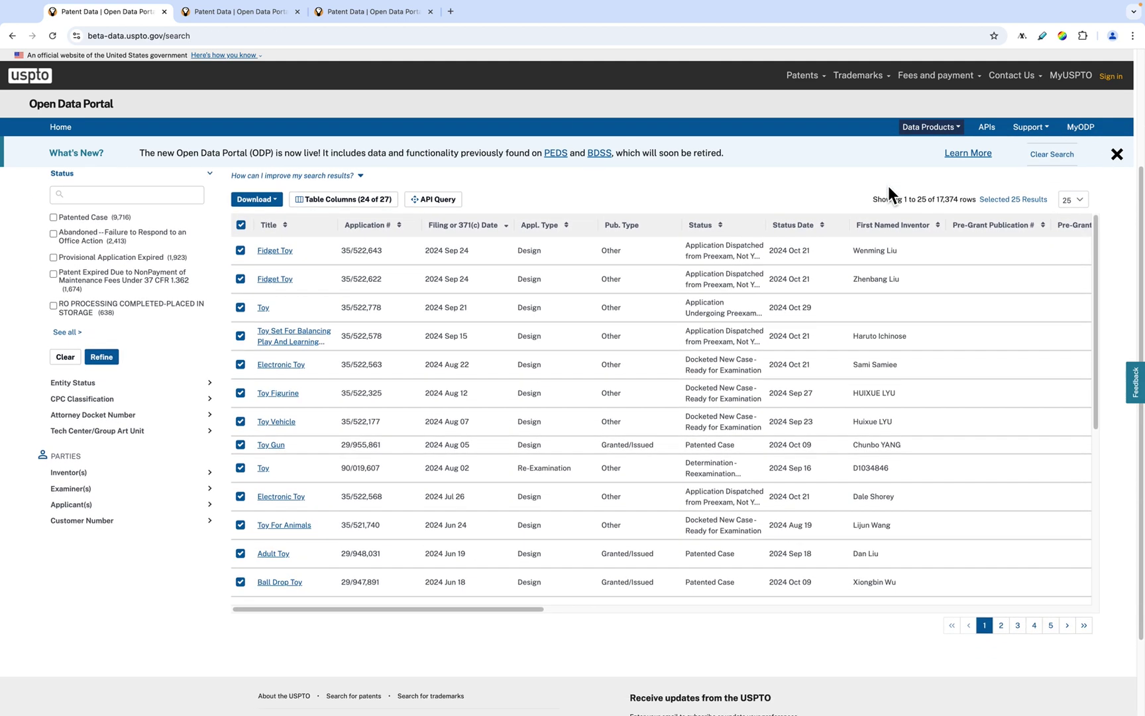
scroll(889, 185, down, 4)
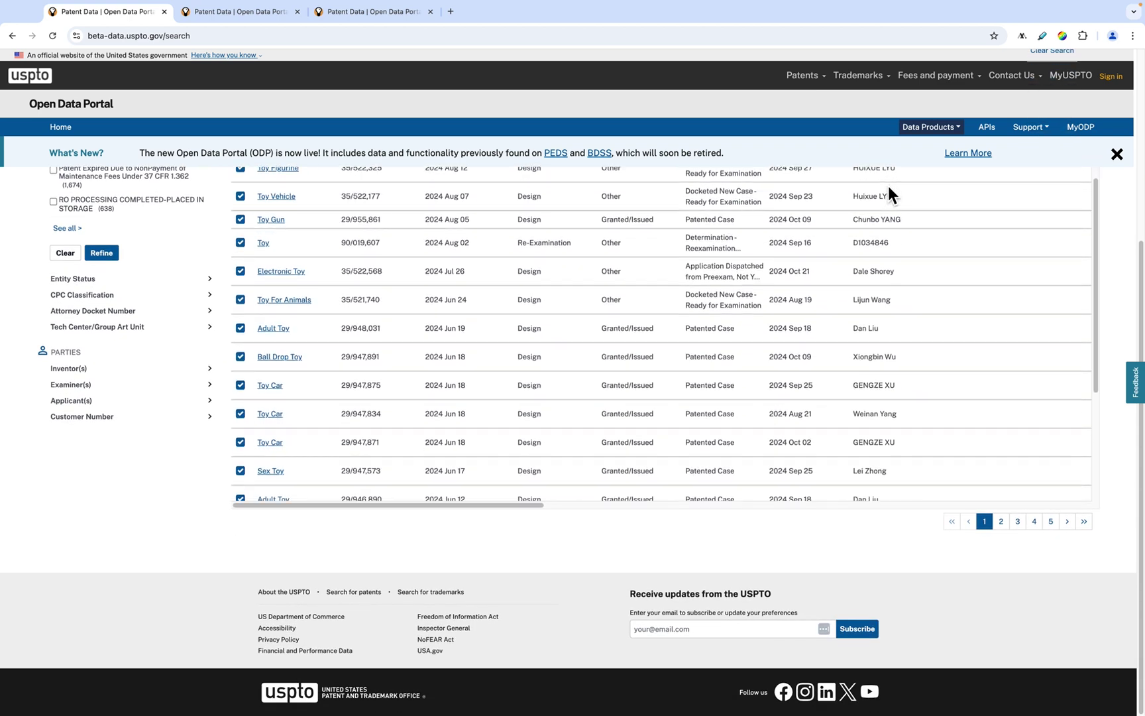
scroll(889, 185, up, 2)
click(1031, 126)
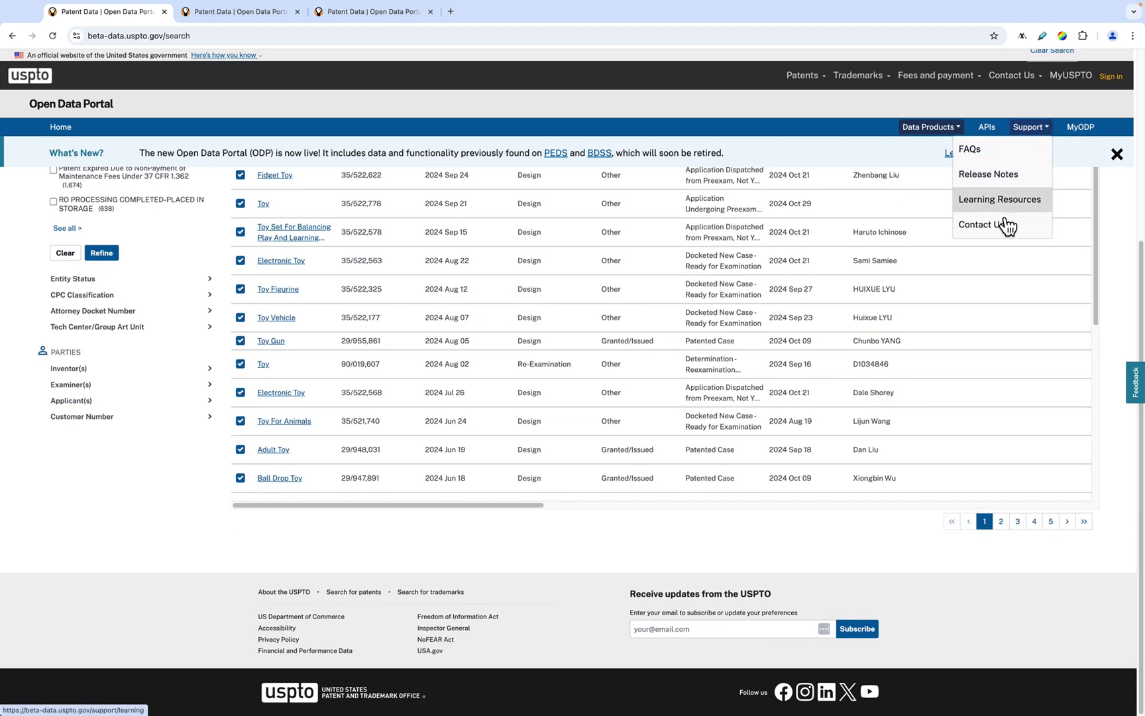
click(988, 149)
scroll(391, 391, down, 9)
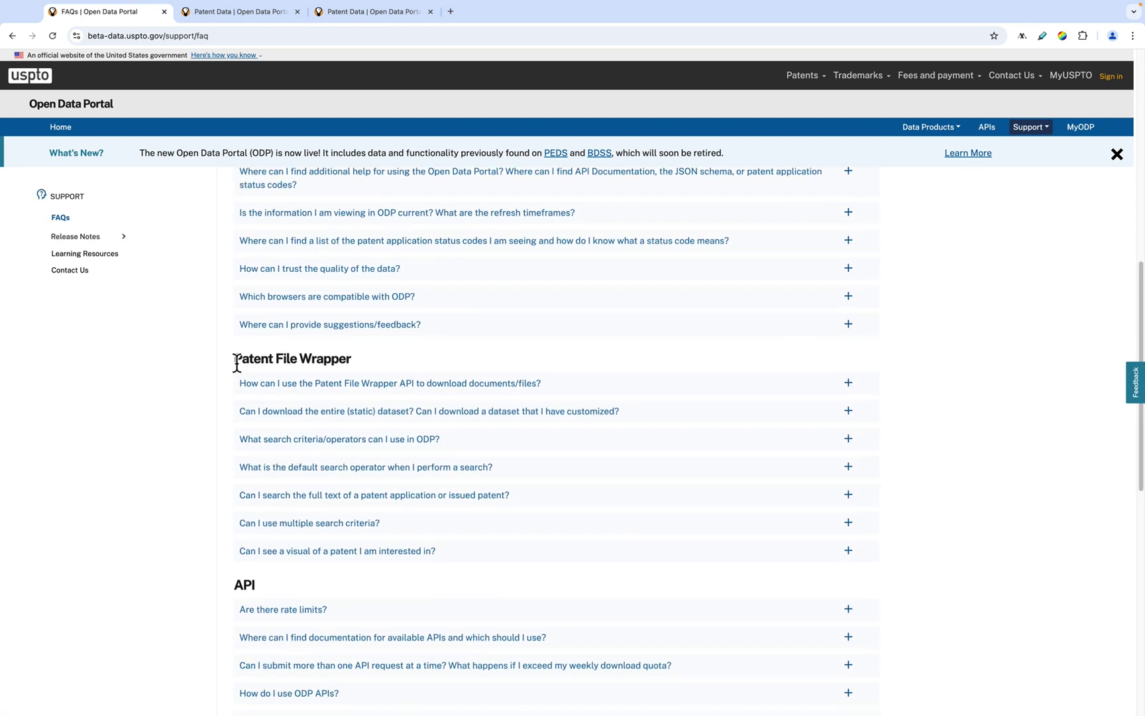